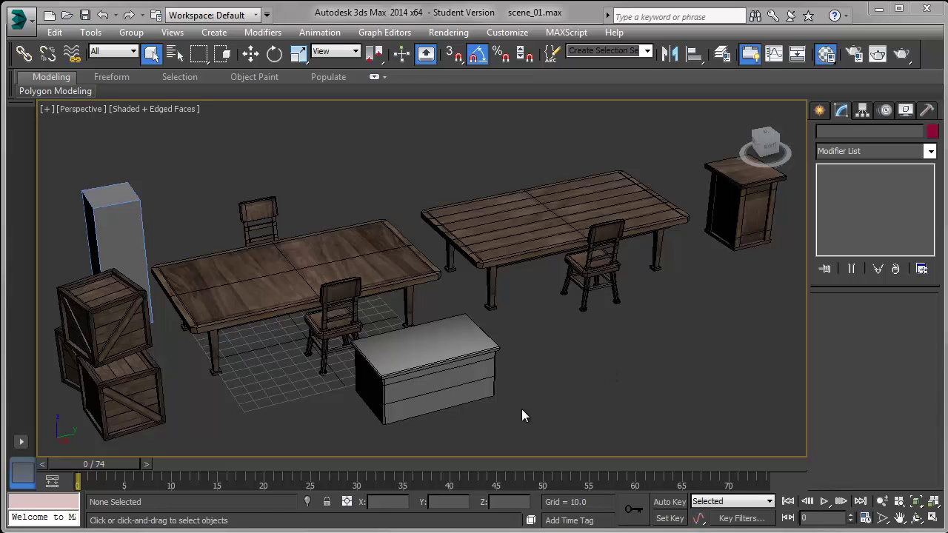
Select and examine the tall box, the stacked crates, the first table with its chair, and the untextured chest.
click(96, 234)
middle_drag(98, 275, 259, 299)
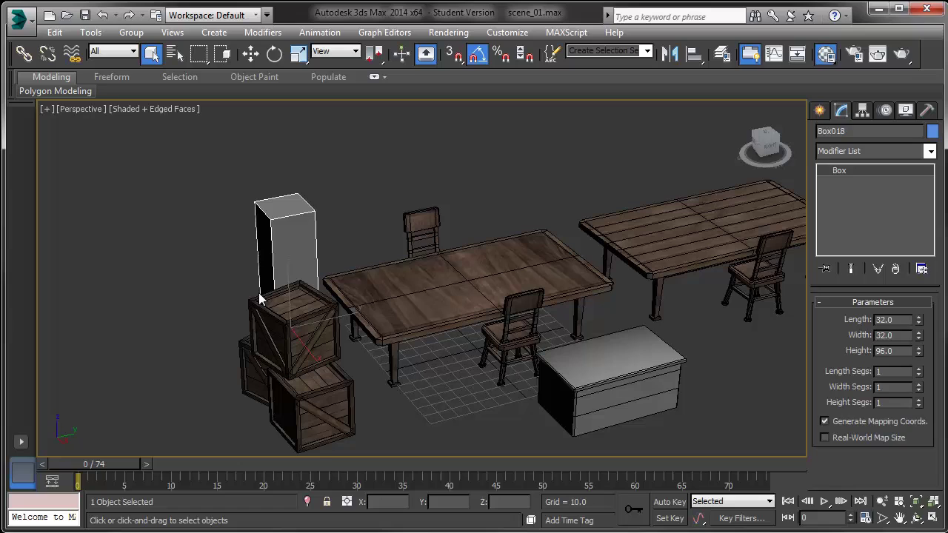
scroll(263, 296, up, 5)
click(290, 279)
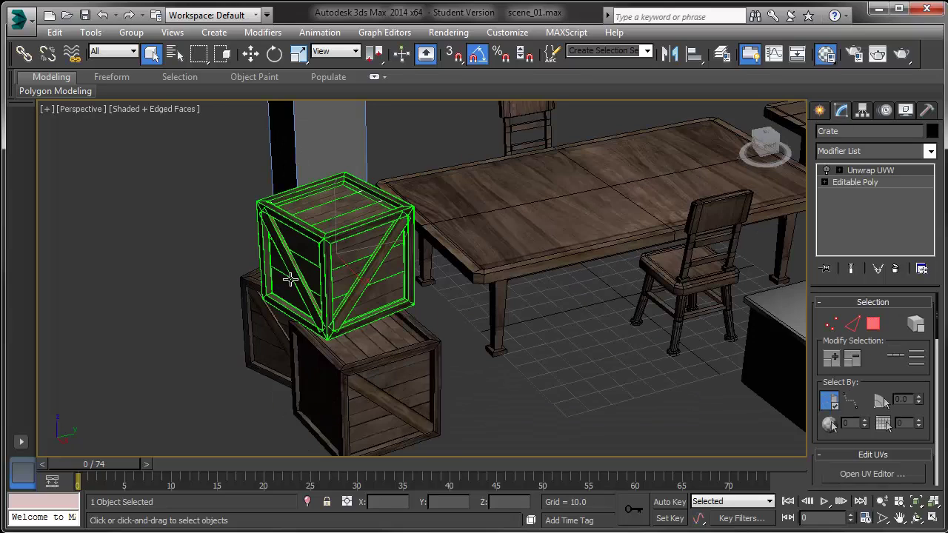
click(401, 374)
middle_drag(537, 388, 348, 393)
click(395, 281)
middle_drag(420, 293, 408, 317)
click(471, 330)
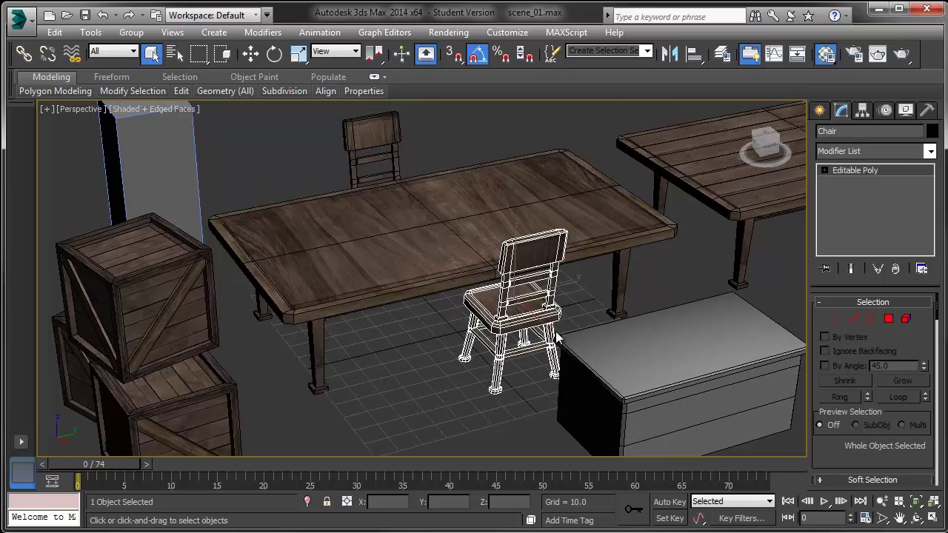
alt+middle_drag(641, 286, 512, 354)
click(512, 354)
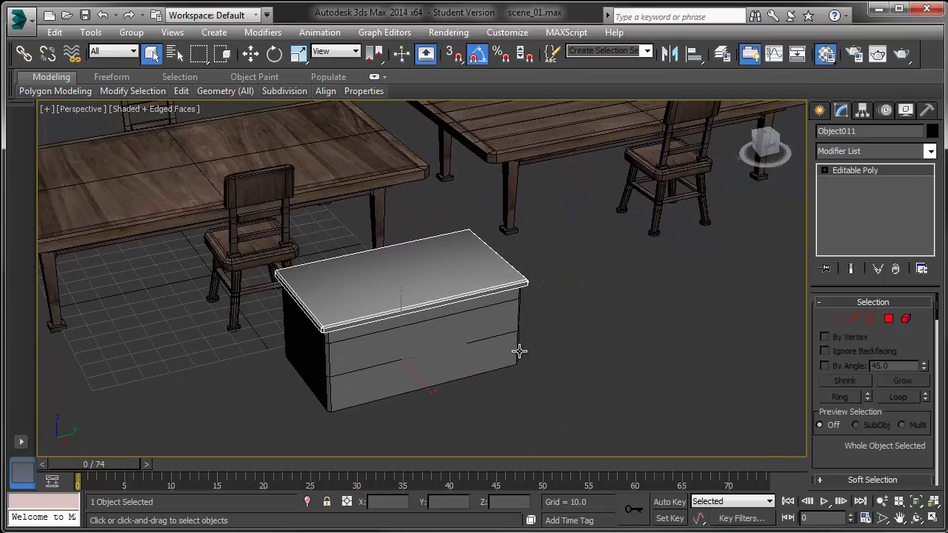
Select and examine the plank-topped second table, its chair and the small pedestal, ending on an overview of all props.
middle_drag(609, 286, 484, 400)
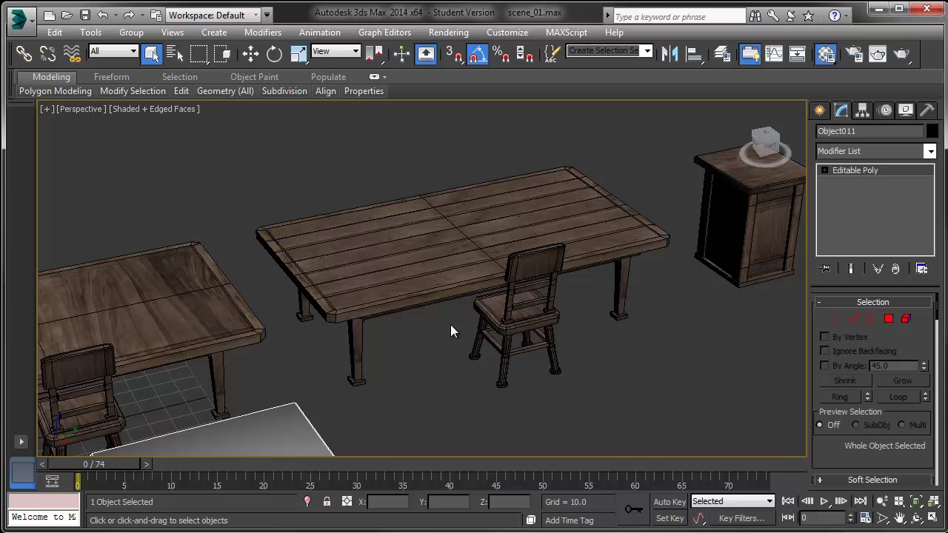
click(414, 287)
click(416, 381)
alt+middle_drag(416, 380, 532, 304)
click(566, 269)
middle_drag(565, 360, 465, 428)
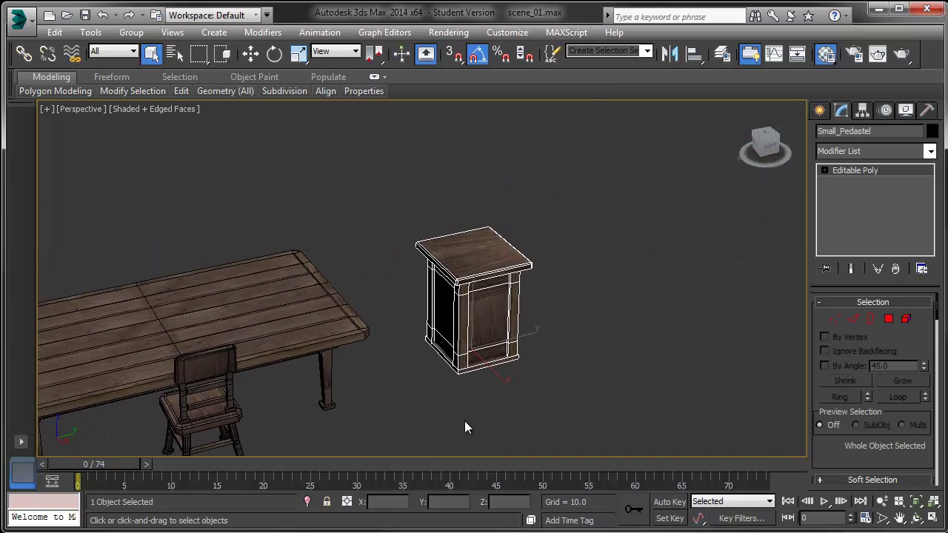
scroll(465, 421, up, 4)
middle_drag(476, 316, 485, 417)
scroll(487, 417, down, 4)
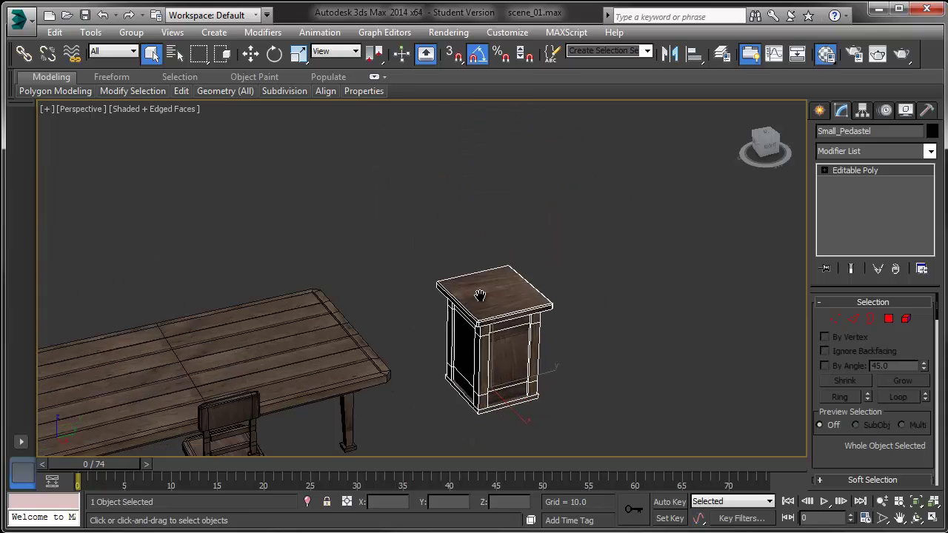
middle_drag(296, 420, 615, 273)
scroll(464, 313, down, 3)
middle_drag(464, 313, 489, 307)
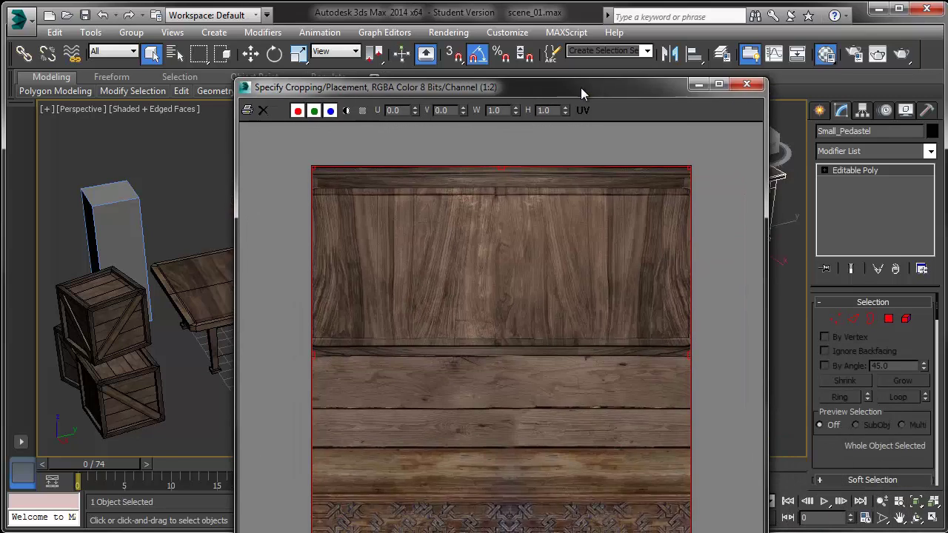
Examine the shared wood texture sheet up close in the cropping preview and close it.
drag(581, 87, 582, 26)
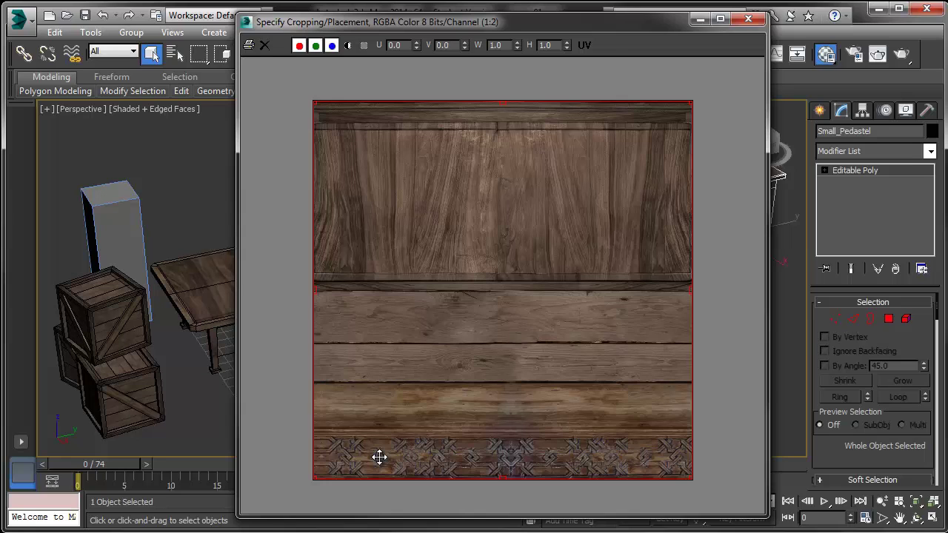
scroll(566, 345, up, 1)
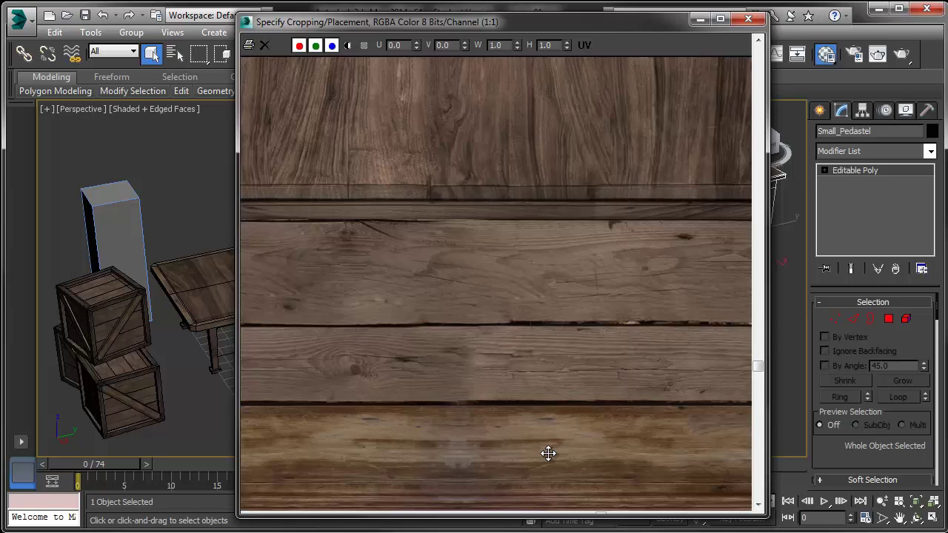
click(747, 20)
Inspect the lower crate's planks and diagonal brace up close, with and without edged faces.
scroll(518, 281, up, 5)
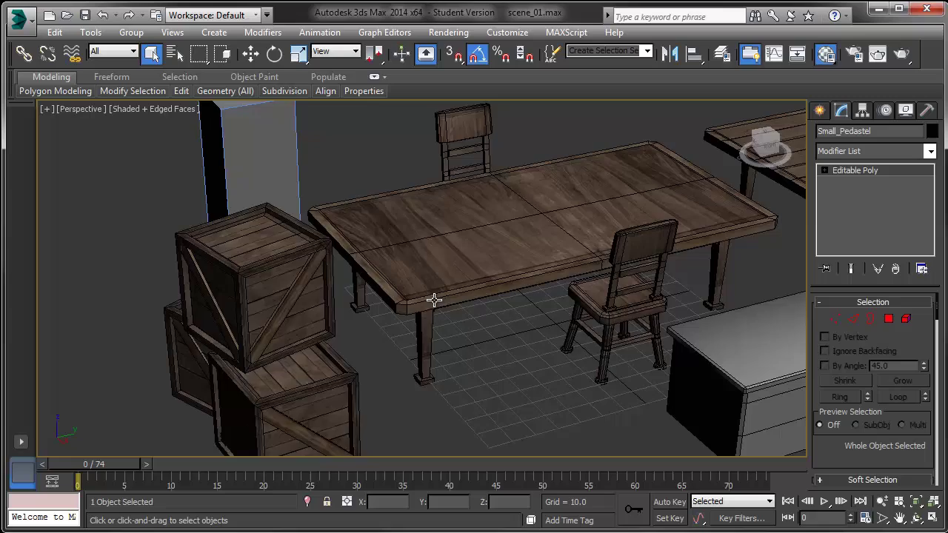
scroll(434, 300, up, 10)
key(F4)
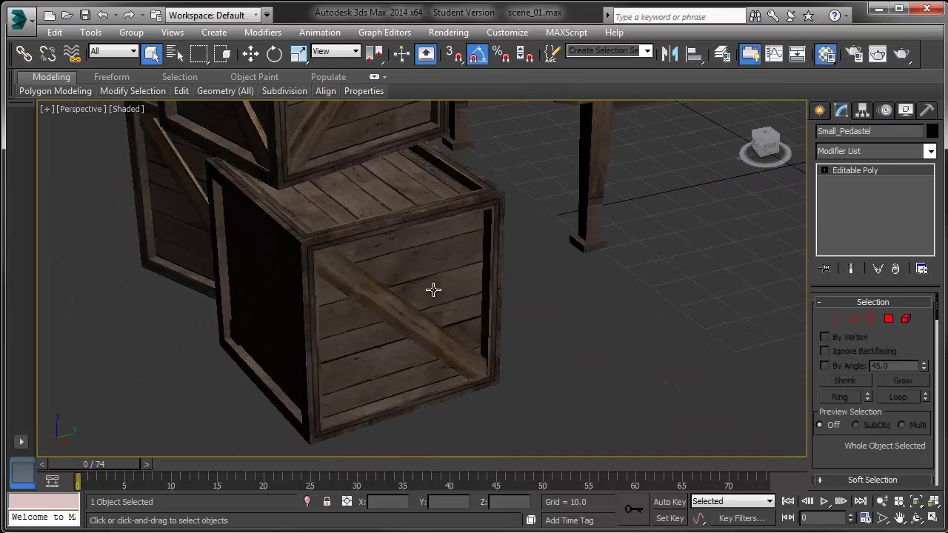
key(F4)
scroll(431, 291, up, 5)
click(434, 213)
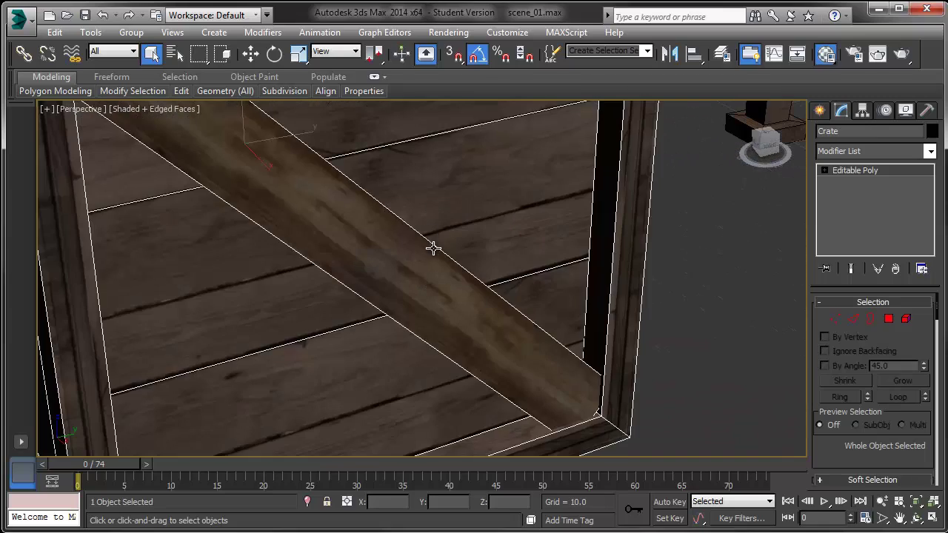
scroll(434, 249, down, 5)
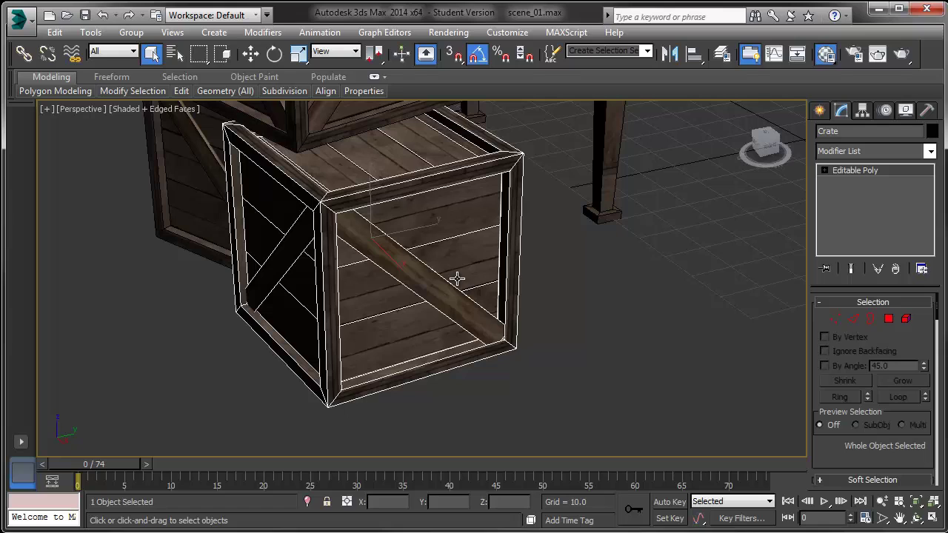
Open the upper crate's Unwrap UVW in the UV Editor in polygon selection mode.
middle_drag(455, 277, 514, 395)
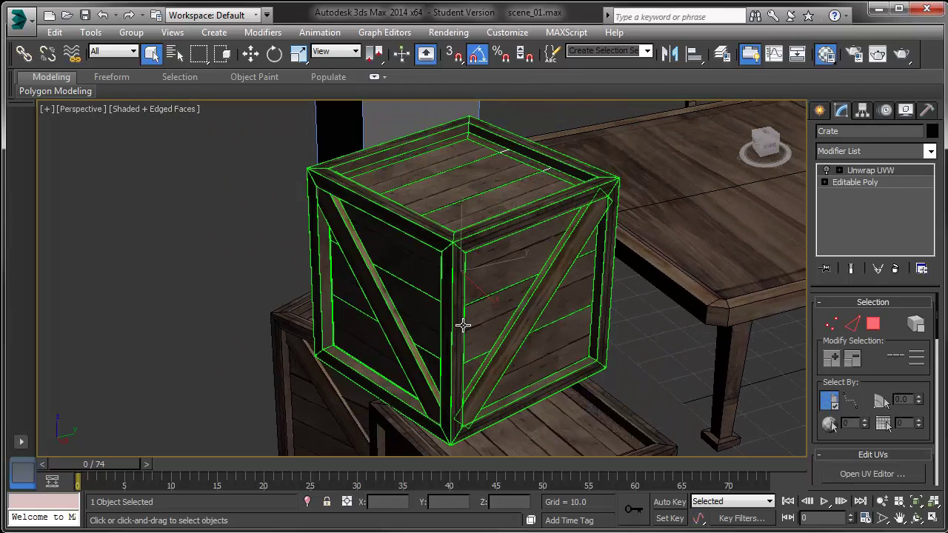
click(853, 475)
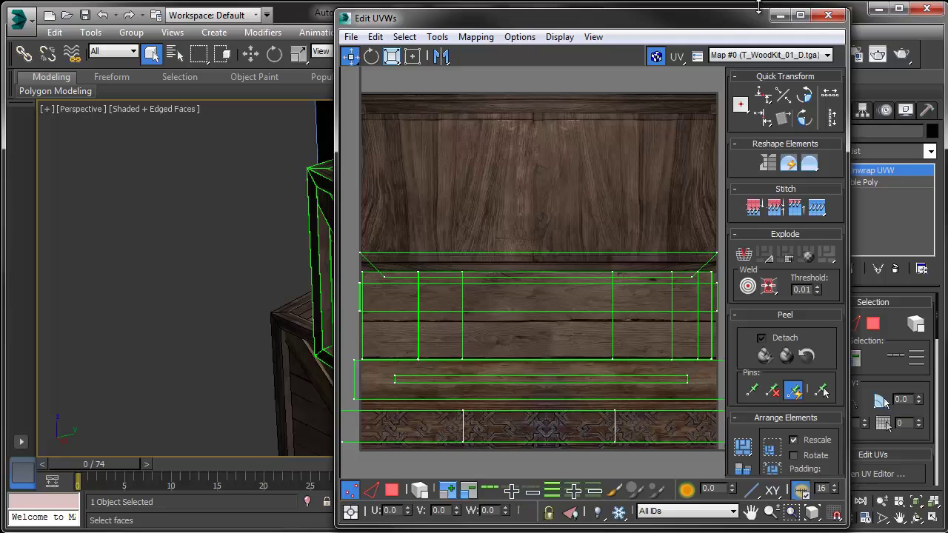
click(392, 491)
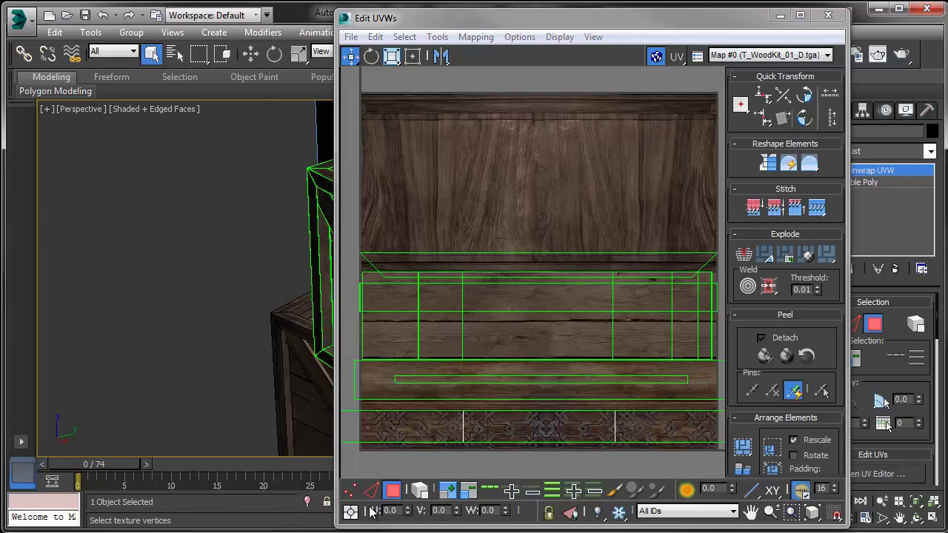
Select plank polygons on the upper crate one after another and examine where their UVs sit on the wood texture.
middle_drag(259, 351, 92, 343)
click(146, 269)
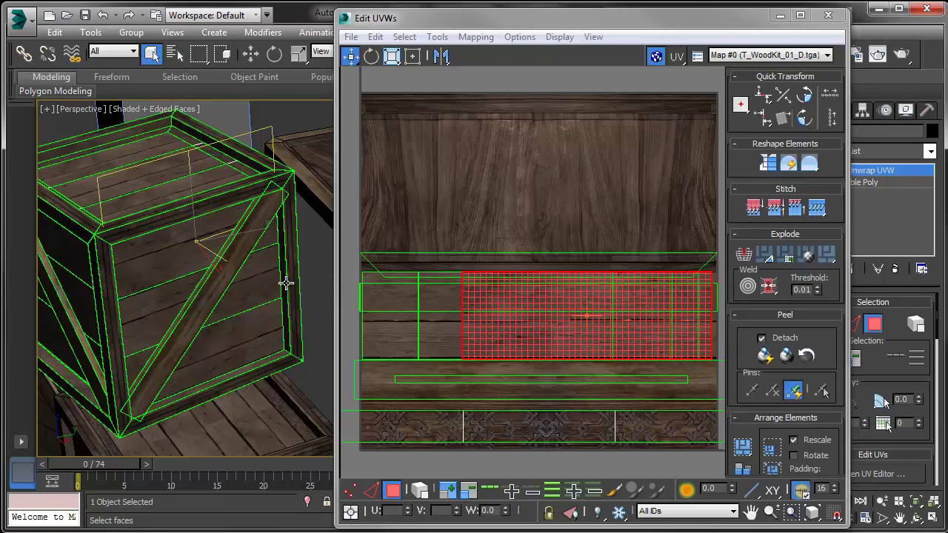
middle_drag(576, 321, 546, 317)
key(w)
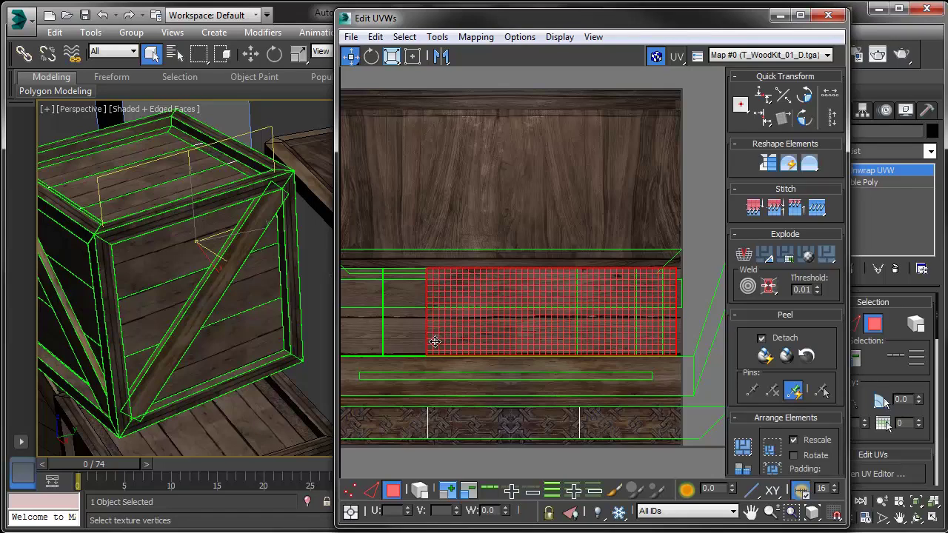
click(240, 298)
middle_drag(494, 305, 591, 299)
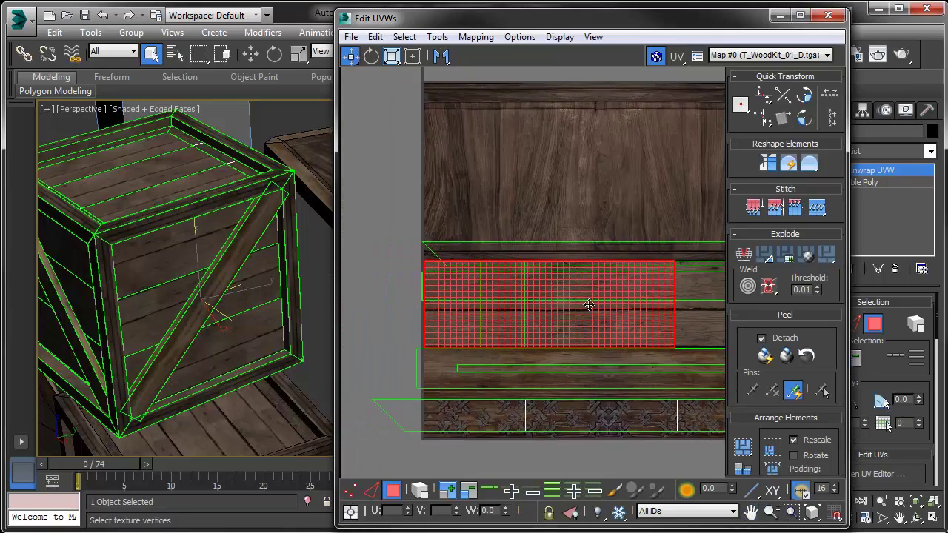
click(254, 344)
mouse_move(548, 320)
middle_down()
mouse_move(516, 315)
mouse_move(546, 303)
middle_up()
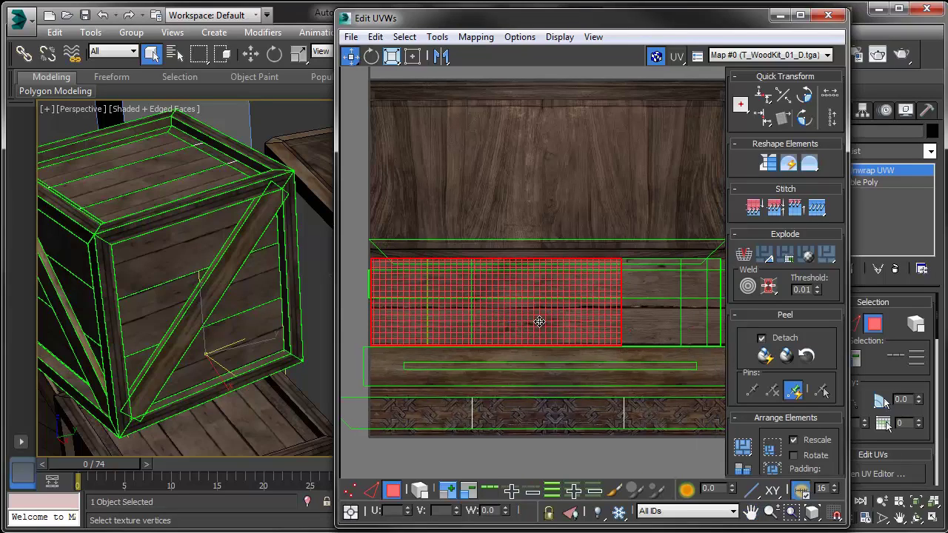
middle_drag(549, 331, 536, 321)
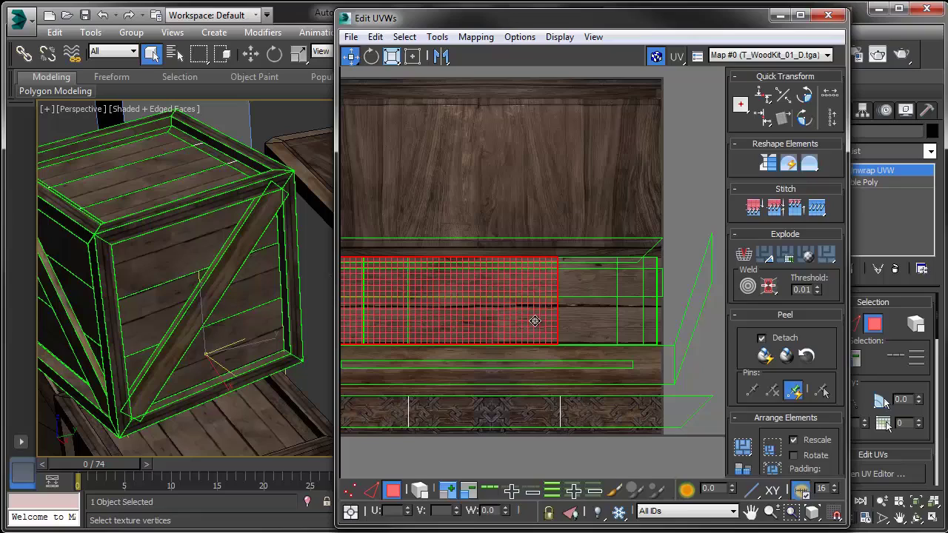
Close the UV Editor and convert the upper crate to an Editable Poly.
click(824, 16)
middle_drag(173, 283, 244, 217)
right_click(242, 214)
mouse_move(292, 355)
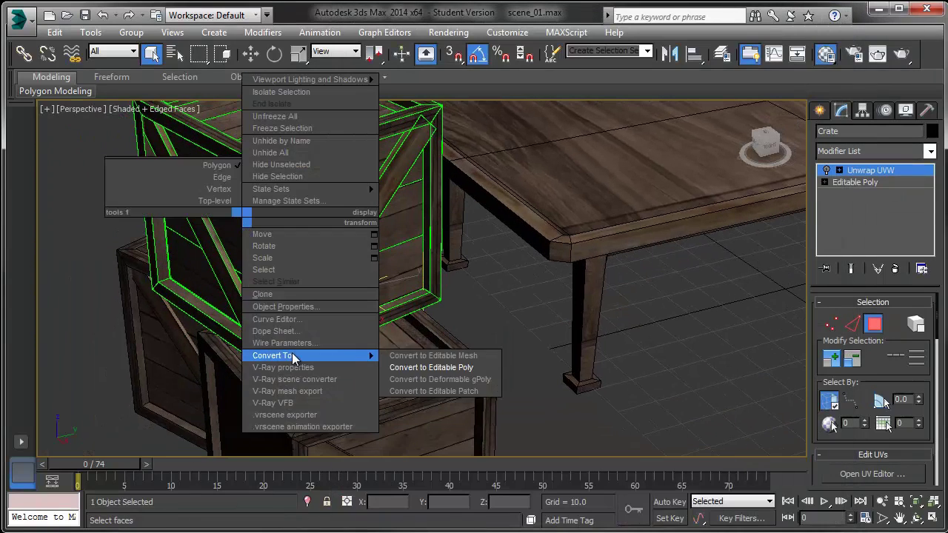
click(430, 368)
Inspect the wood texture on the first table's top and trim and on the adjacent chair.
scroll(470, 247, up, 5)
click(467, 234)
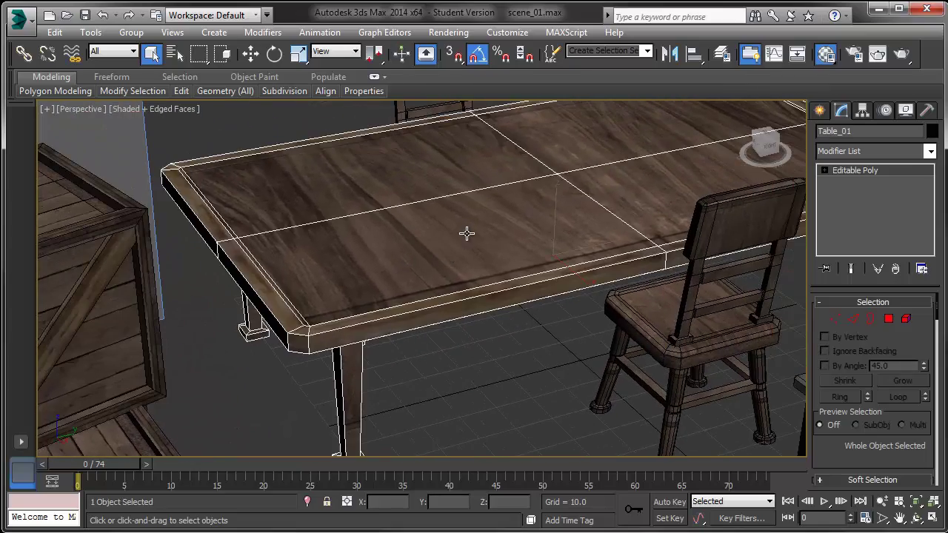
click(463, 355)
middle_drag(380, 285, 406, 286)
click(709, 315)
key(z)
alt+middle_drag(595, 315, 603, 330)
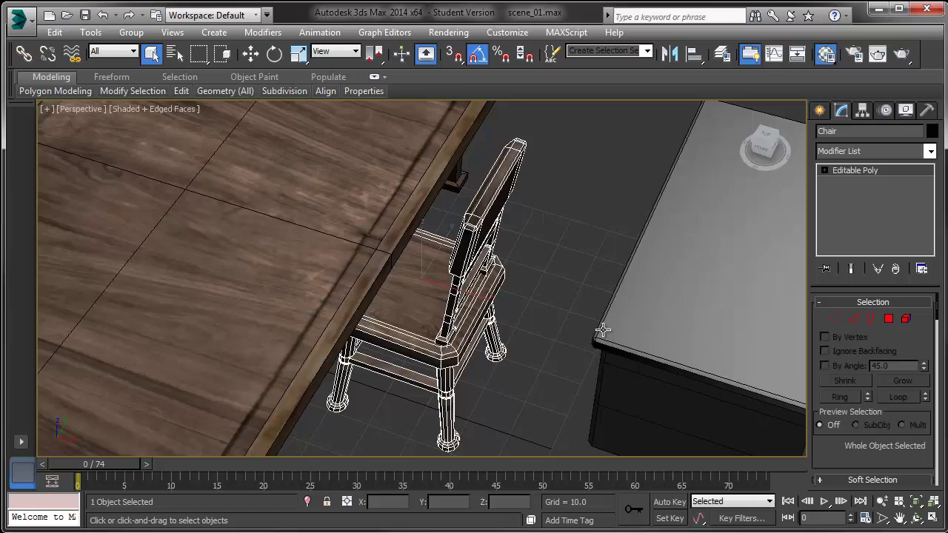
scroll(464, 302, up, 2)
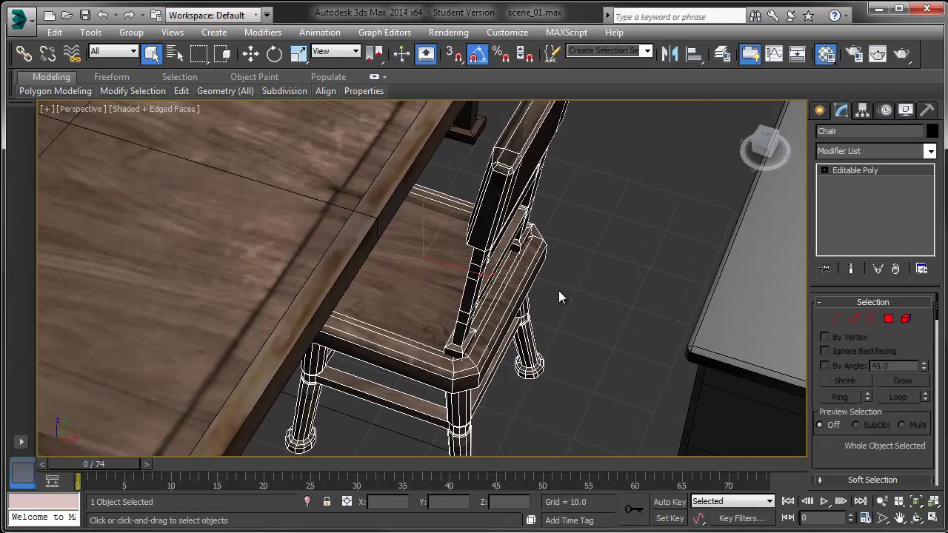
click(560, 292)
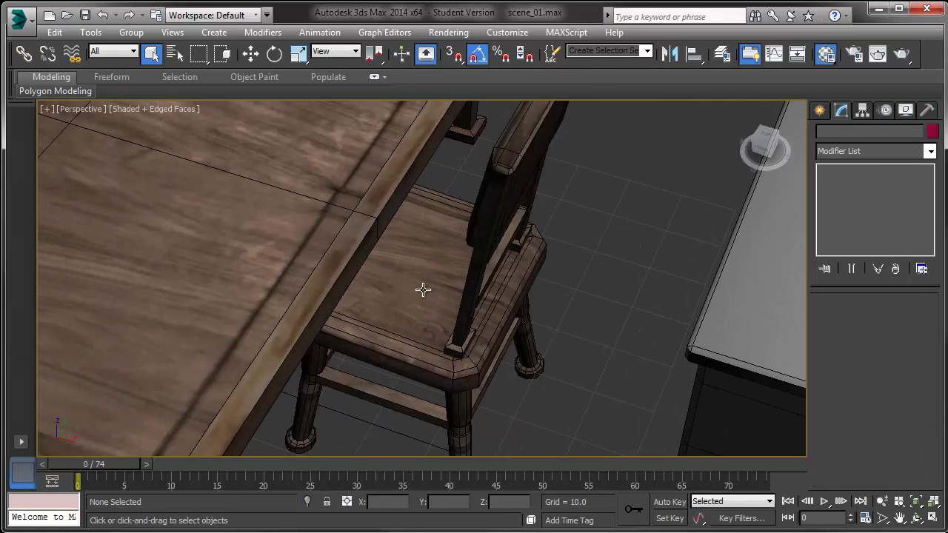
Compare the first table's top with the chair seat up close, including the table's centre edges.
middle_drag(379, 299, 506, 343)
scroll(508, 346, down, 2)
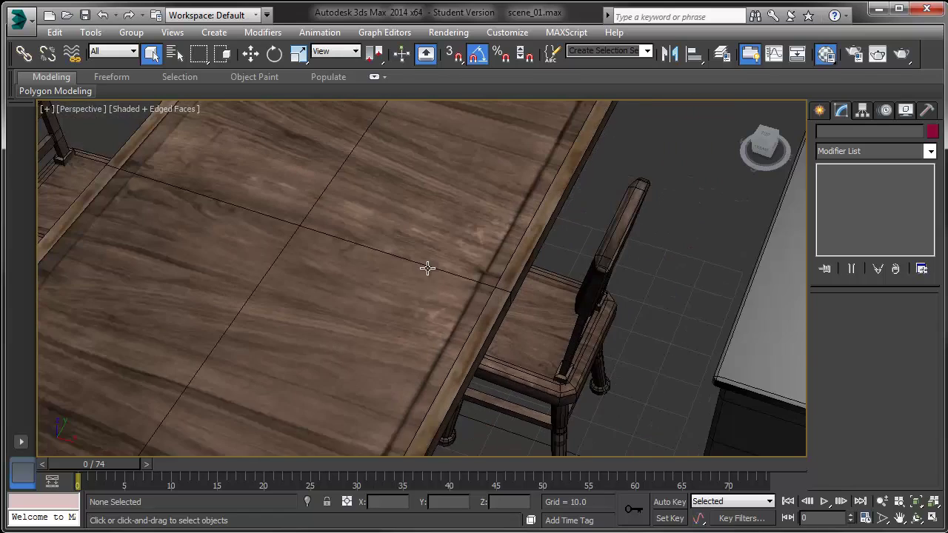
middle_drag(428, 268, 447, 298)
click(369, 262)
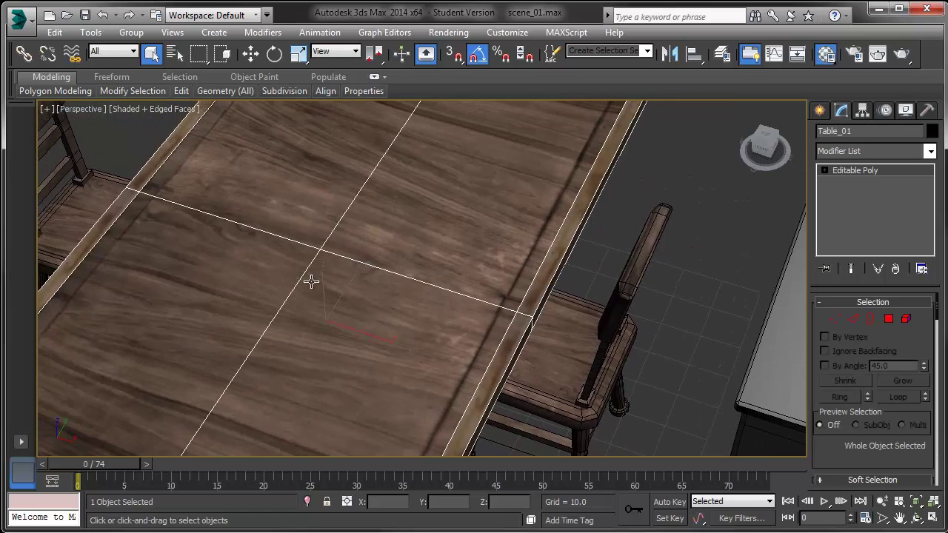
click(694, 273)
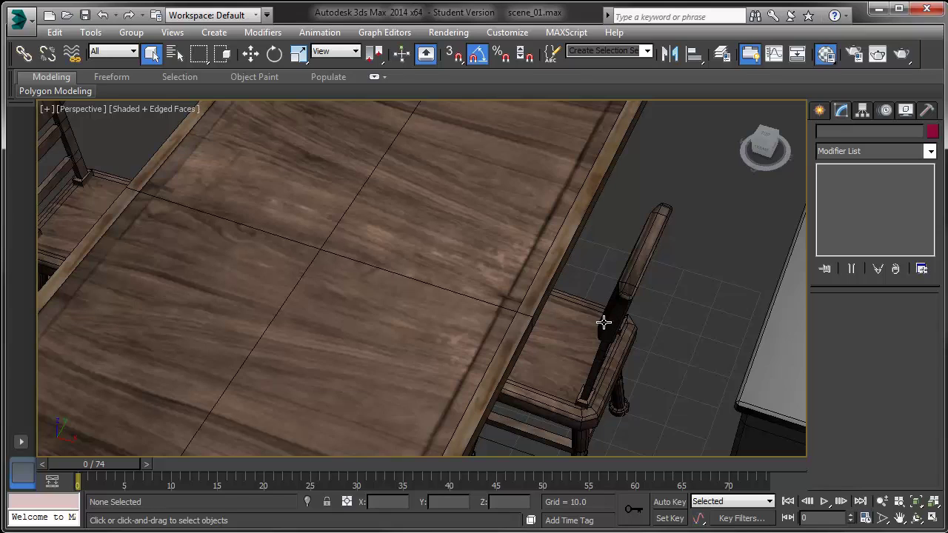
scroll(601, 326, down, 3)
alt+middle_drag(595, 334, 589, 304)
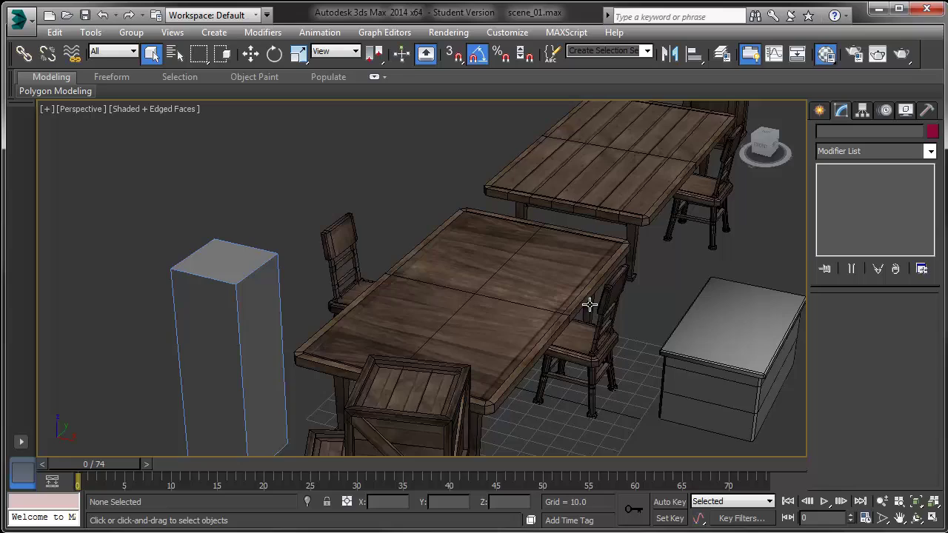
Examine the wood trim on the first table's leg and the crates, and the repeated planks on the second table's top.
scroll(533, 281, up, 8)
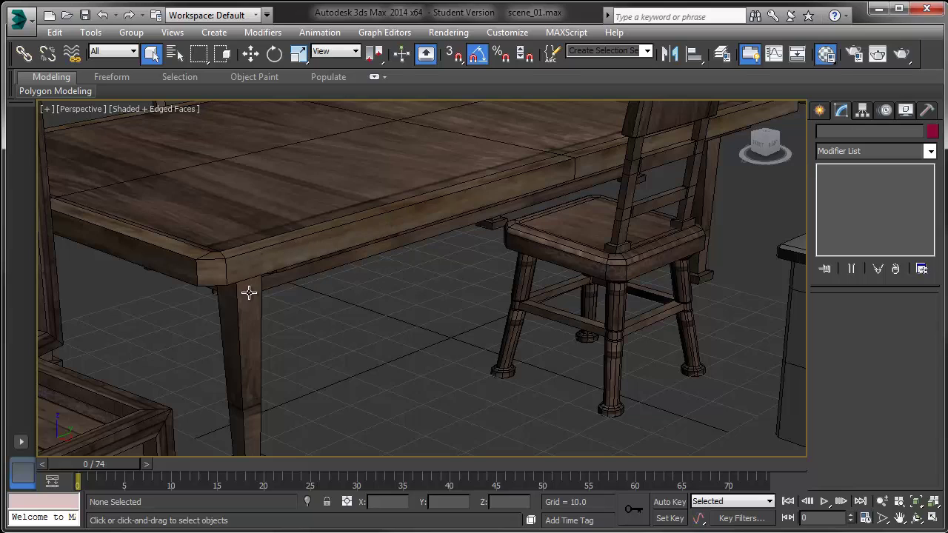
middle_drag(249, 294, 387, 161)
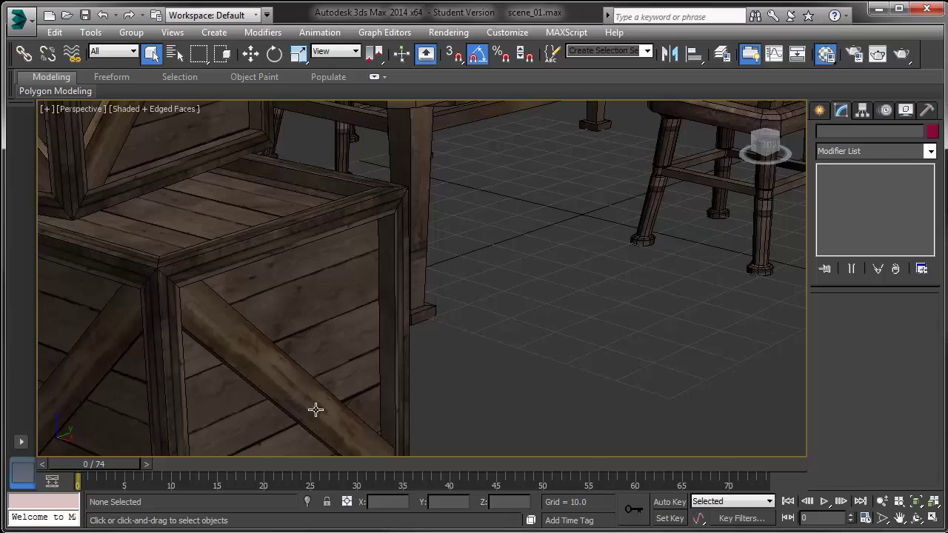
middle_drag(582, 262, 375, 339)
middle_drag(536, 194, 417, 339)
click(442, 244)
key(z)
alt+middle_drag(443, 244, 414, 299)
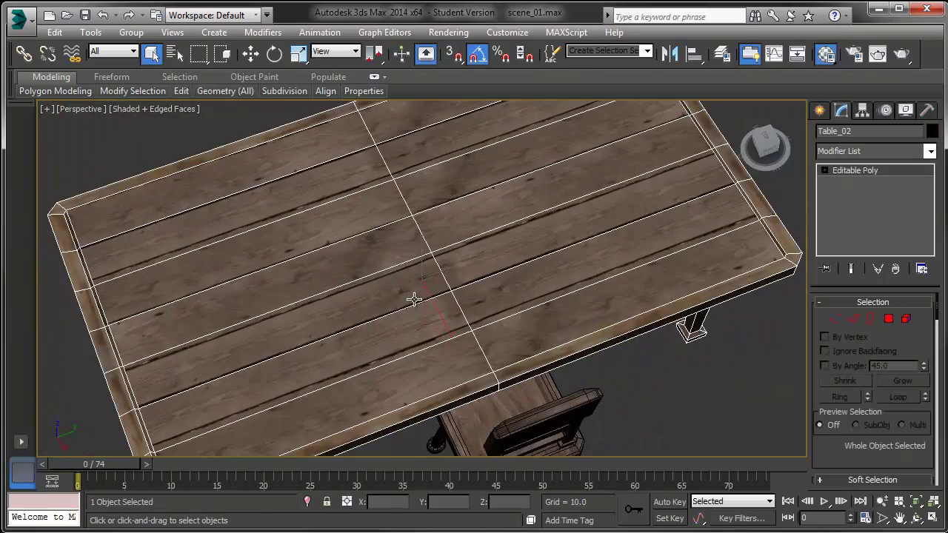
click(720, 375)
middle_drag(496, 307, 556, 302)
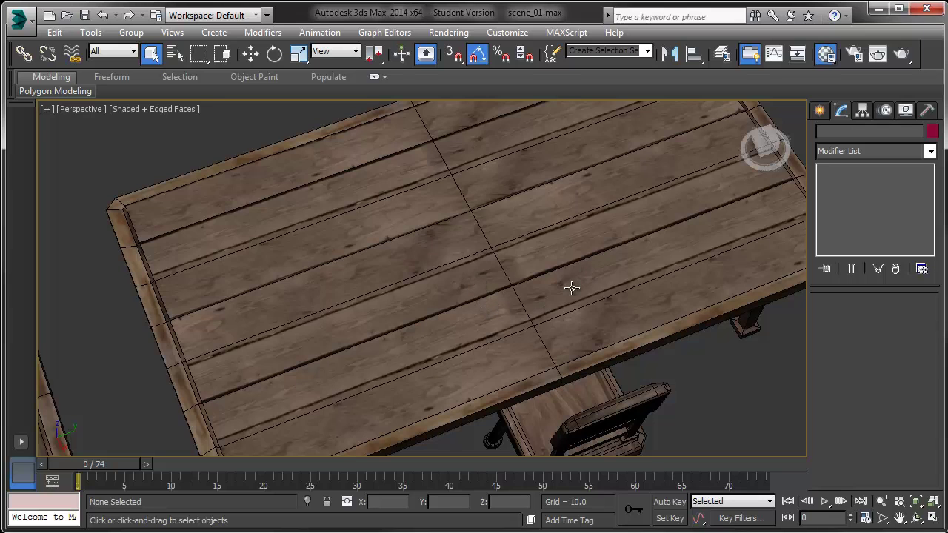
Examine the small pedestal's wood panels, carved bands and corner trim from several sides.
middle_drag(611, 232, 216, 308)
click(622, 250)
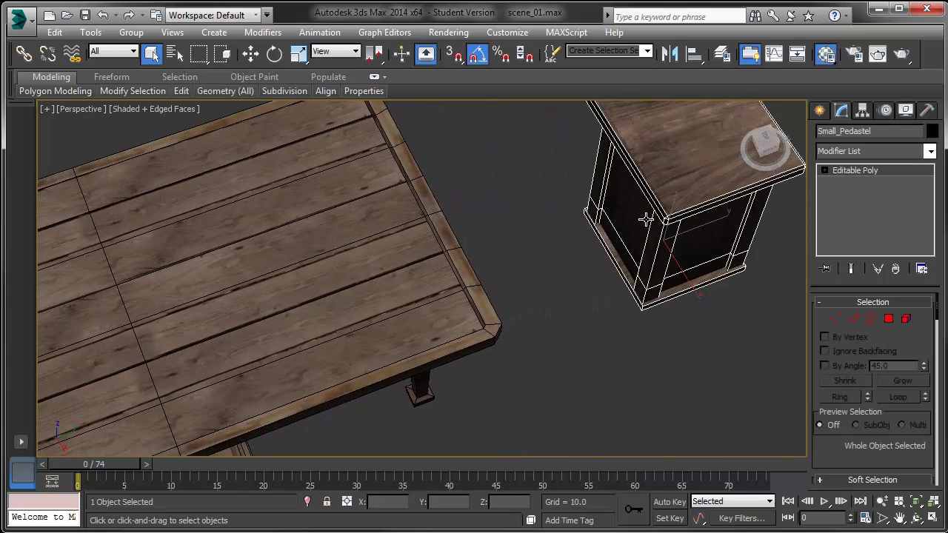
key(z)
alt+middle_drag(645, 218, 596, 259)
click(597, 251)
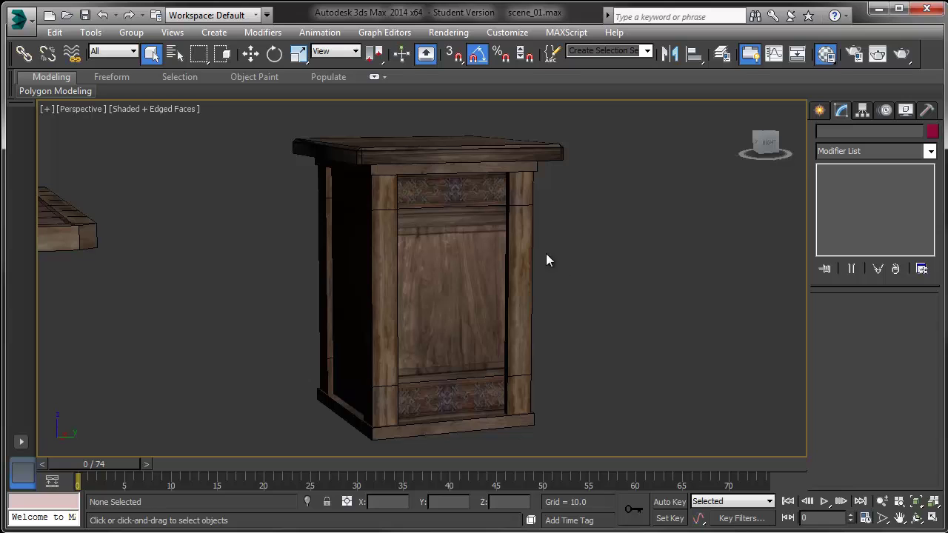
alt+middle_drag(546, 259, 474, 260)
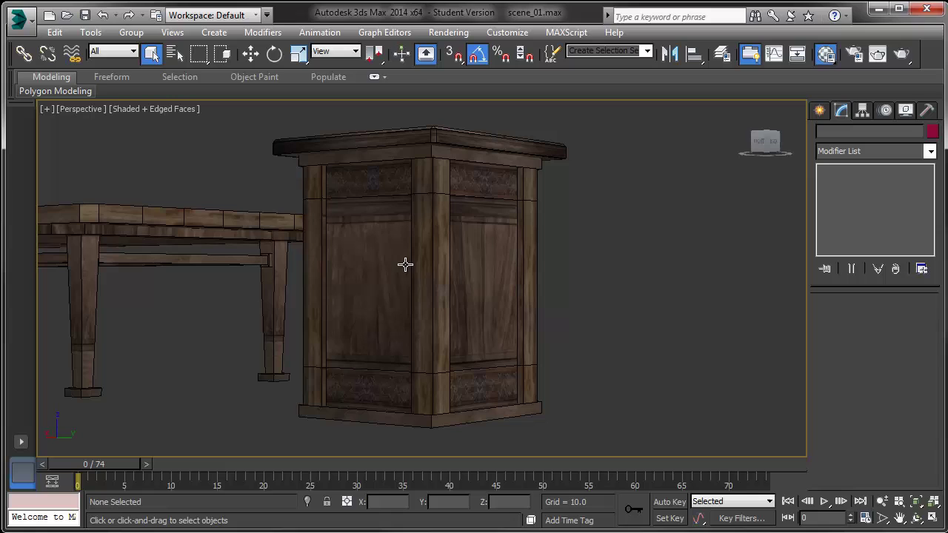
scroll(479, 245, down, 5)
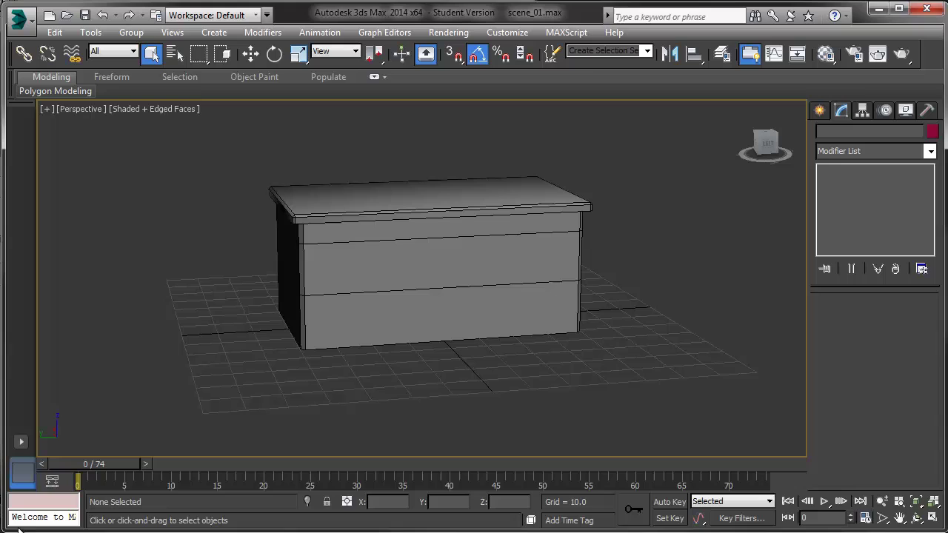
Select both parts of the untextured box and assign the WoodKit material to the selection.
key(m)
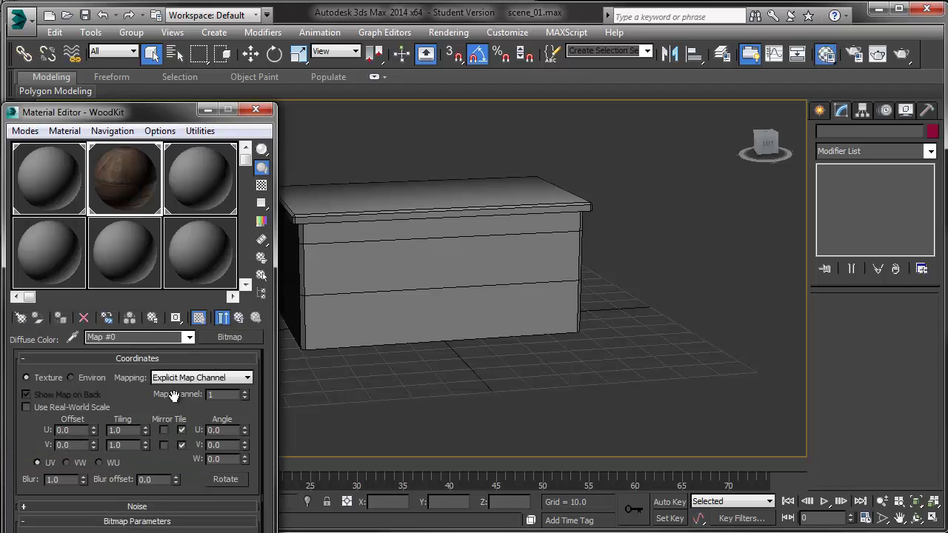
drag(476, 397, 382, 240)
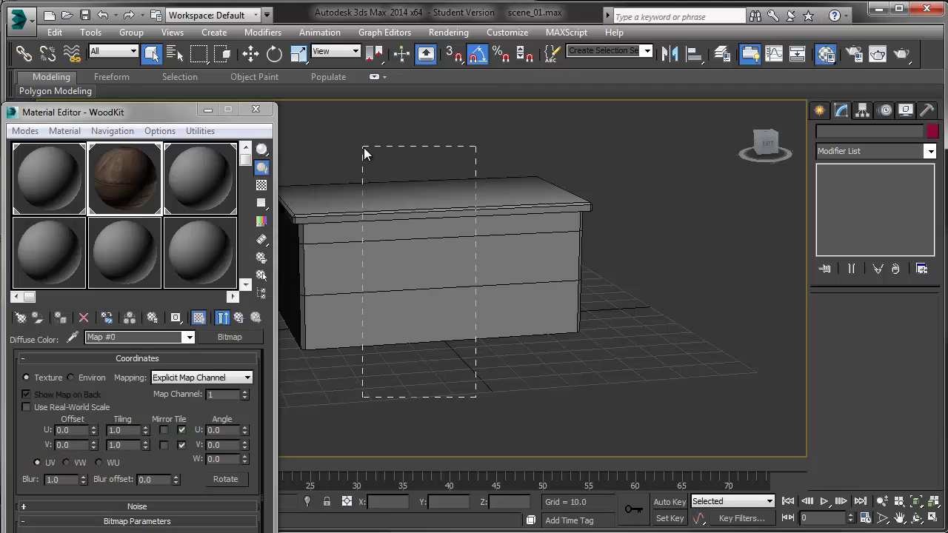
drag(364, 148, 364, 148)
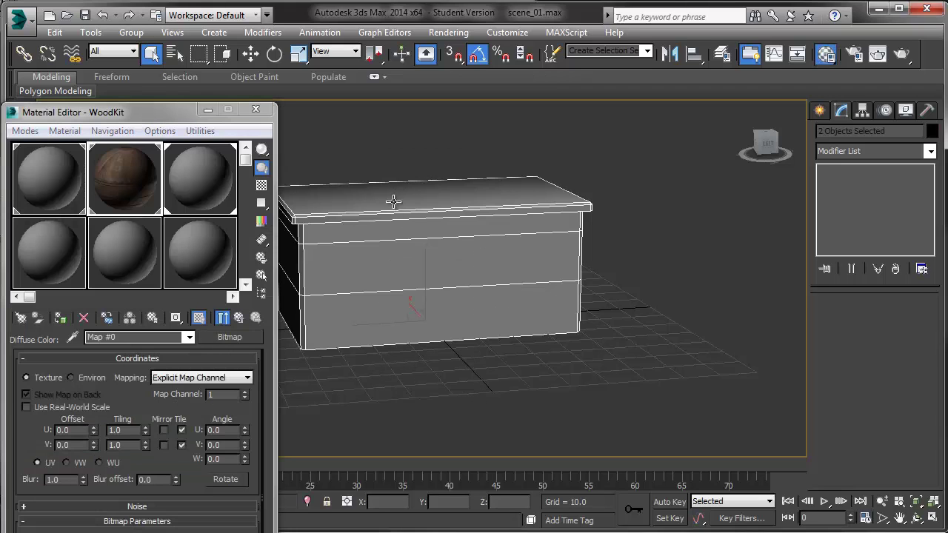
click(366, 264)
drag(502, 383, 335, 132)
drag(137, 161, 378, 227)
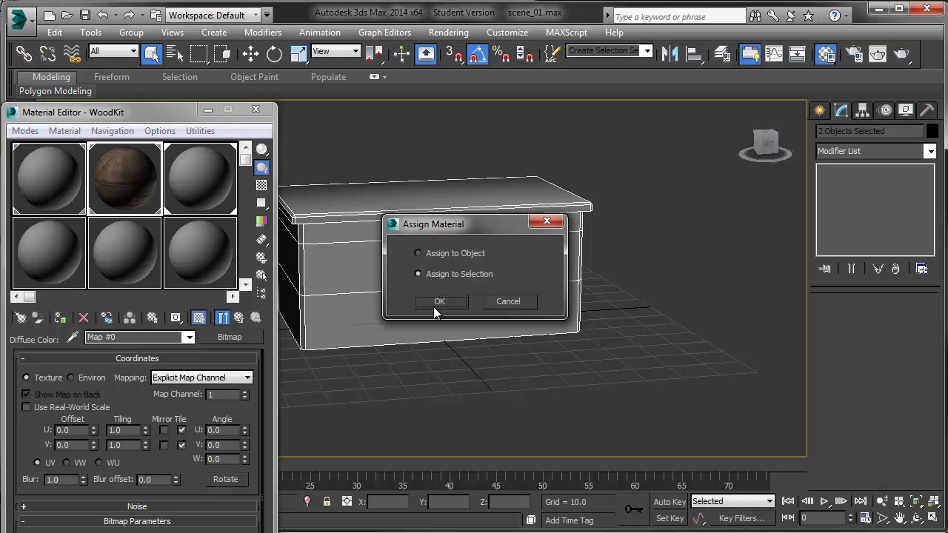
click(435, 302)
click(503, 378)
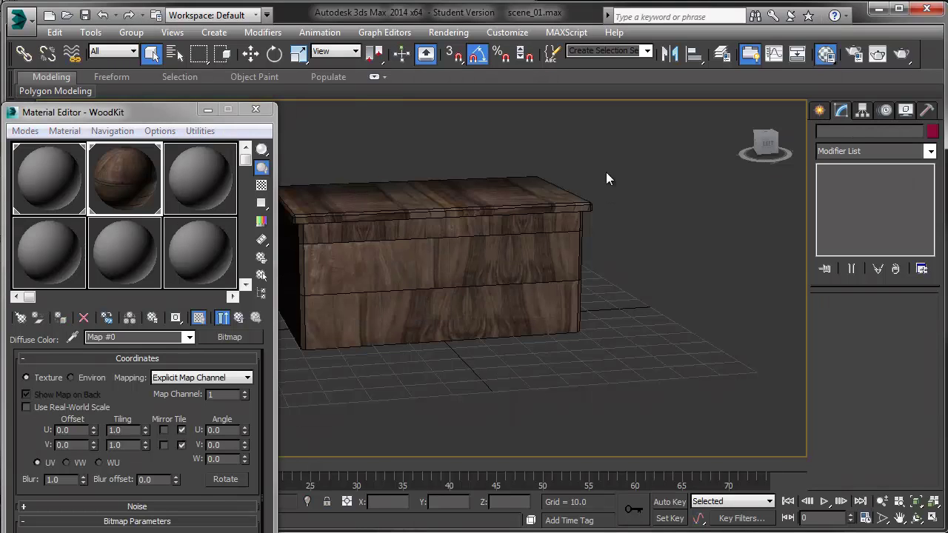
Add a shared Unwrap UVW modifier to both box objects and minimize the Material Editor.
key(ctrl+a)
click(930, 151)
scroll(919, 269, down, 15)
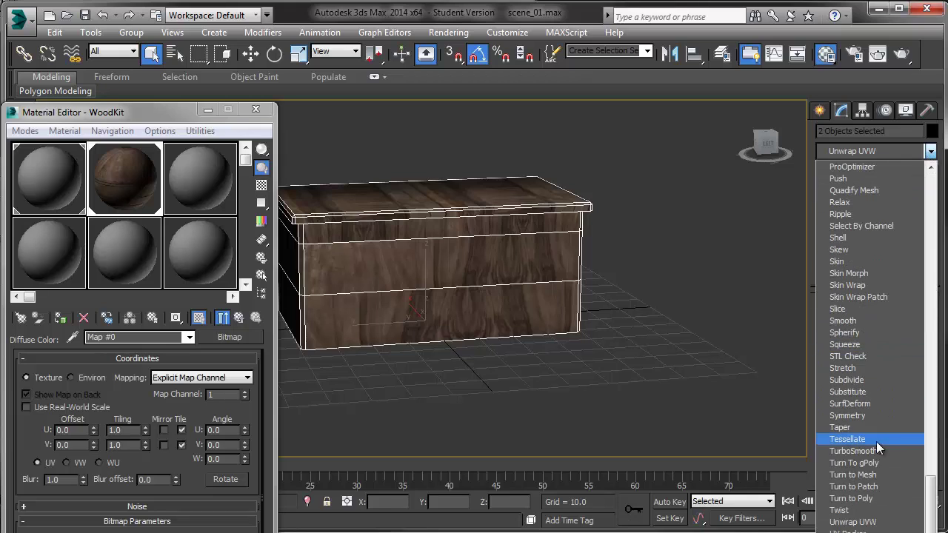
click(874, 521)
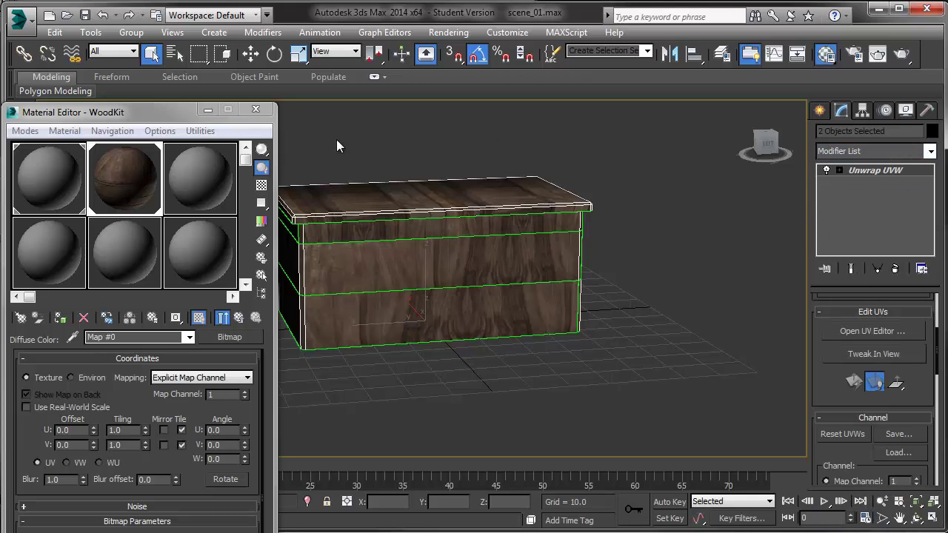
click(207, 111)
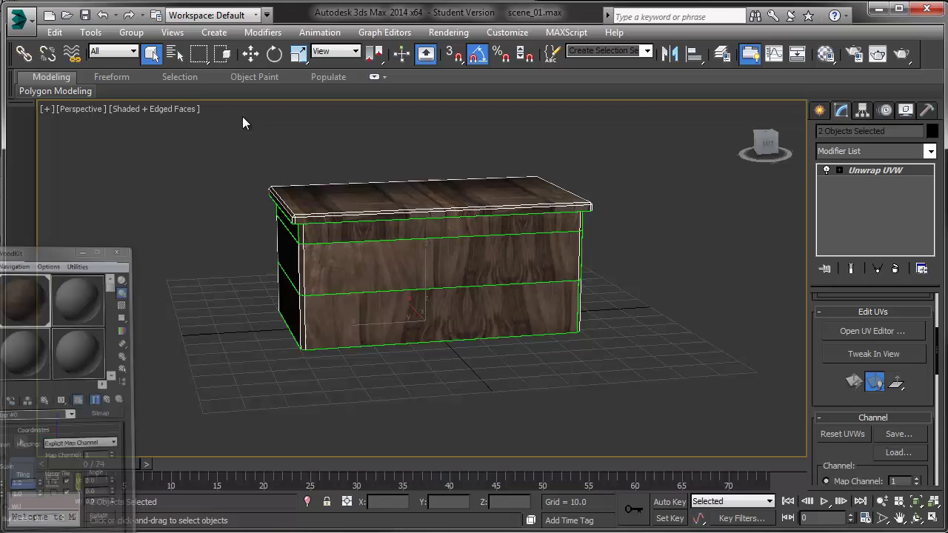
Open the UV Editor beside the viewport with the box's whole UV layout in view.
click(869, 333)
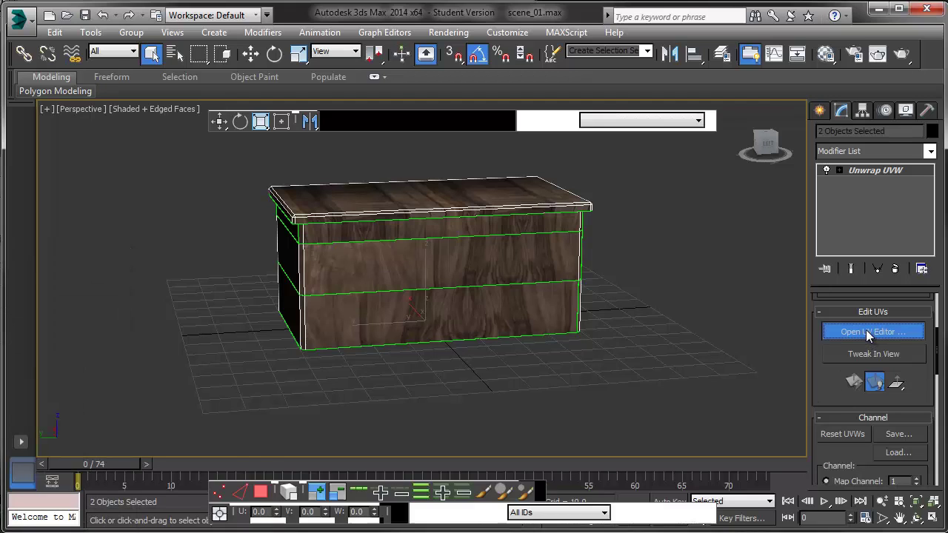
drag(1, 2, 169, 20)
middle_drag(580, 277, 761, 284)
scroll(223, 268, down, 5)
middle_drag(199, 247, 221, 275)
scroll(222, 274, down, 2)
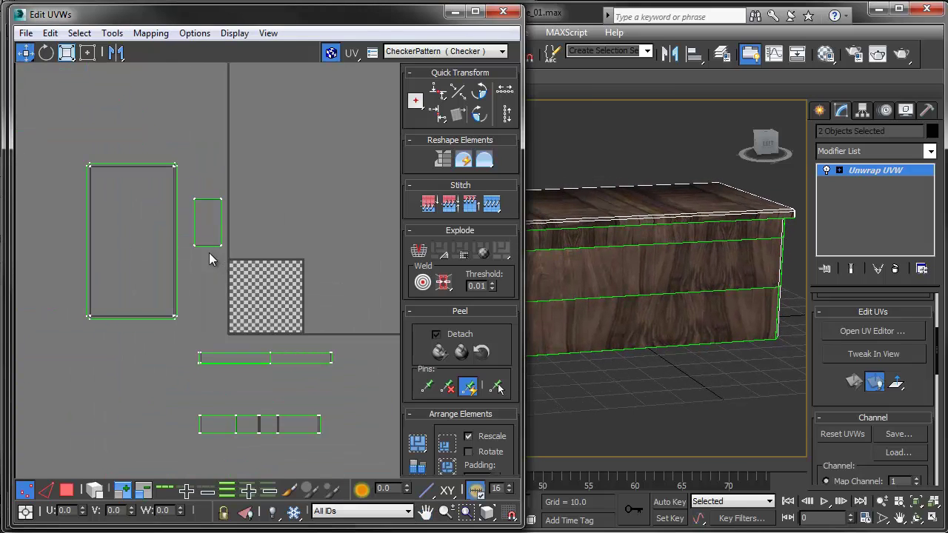
Select the upper band's UV strip as a polygon element and display Map #0 (T_WoodKit_01_D.tga) behind the UVs.
click(93, 495)
click(70, 495)
middle_drag(166, 385, 110, 386)
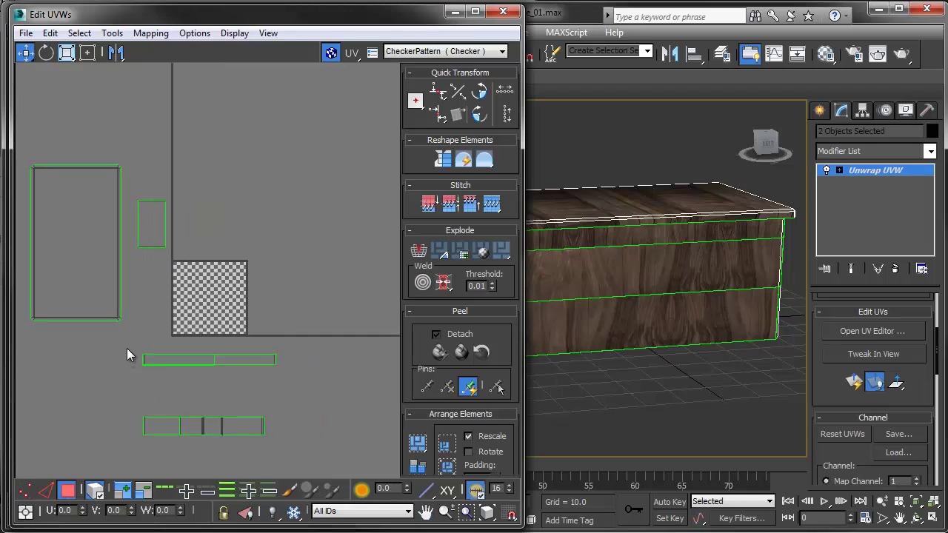
drag(294, 379, 296, 379)
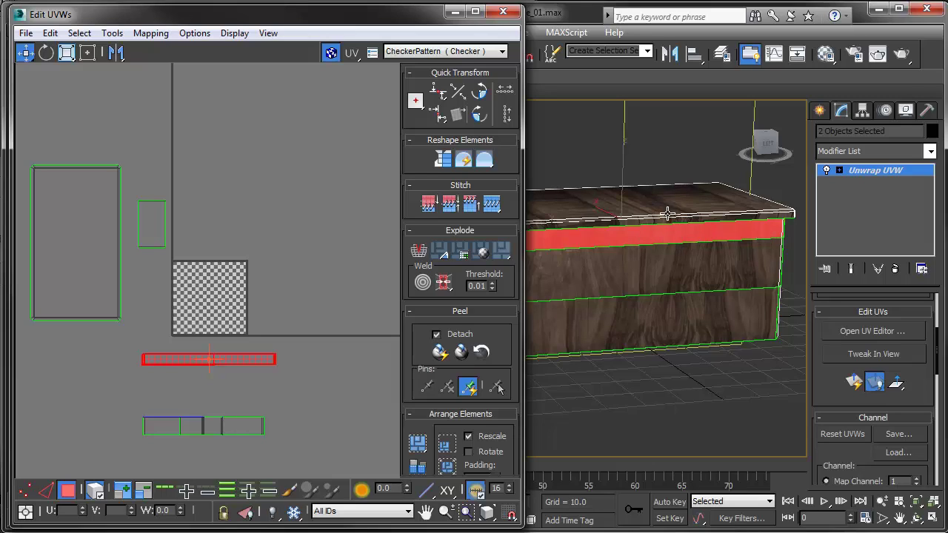
click(427, 51)
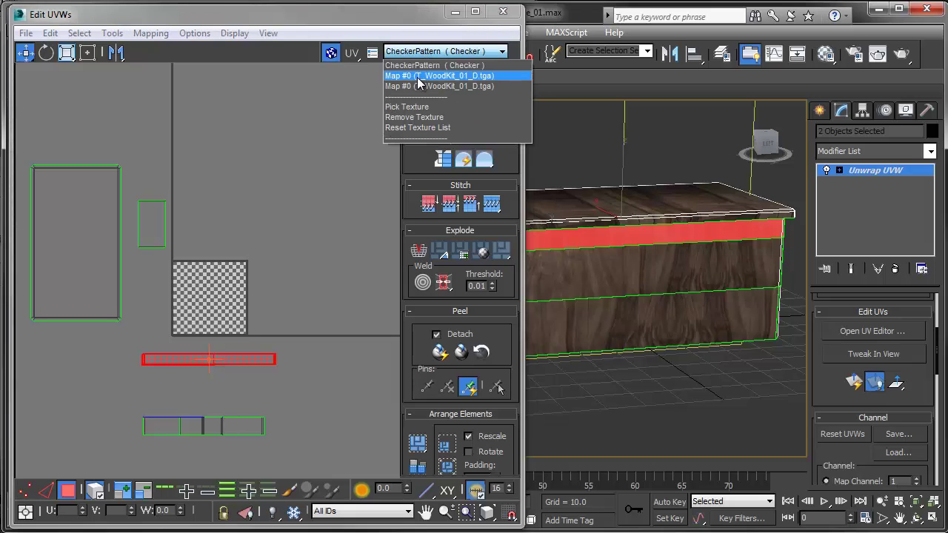
click(418, 78)
Move the upper band's UV strip onto the carved ornament row along the texture's bottom edge.
scroll(192, 297, up, 4)
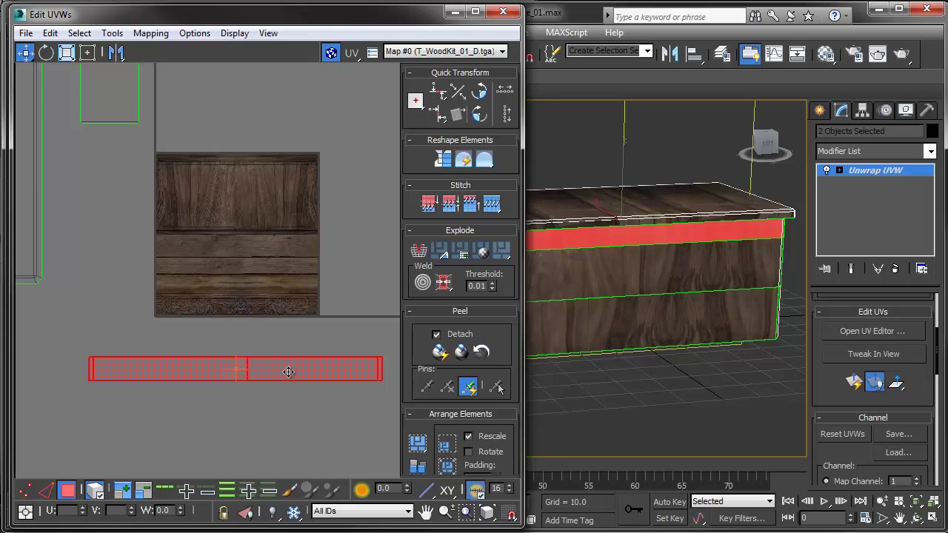
drag(286, 381, 289, 336)
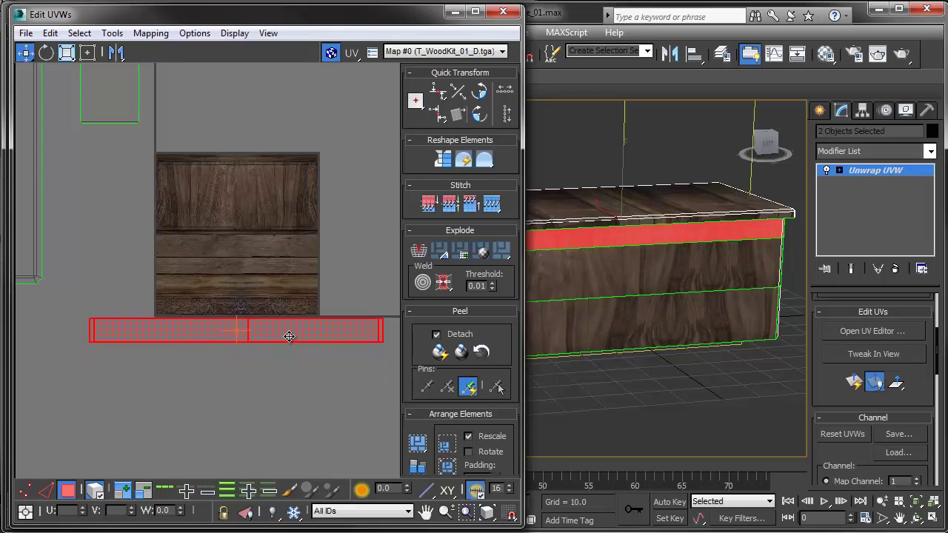
scroll(267, 308, up, 3)
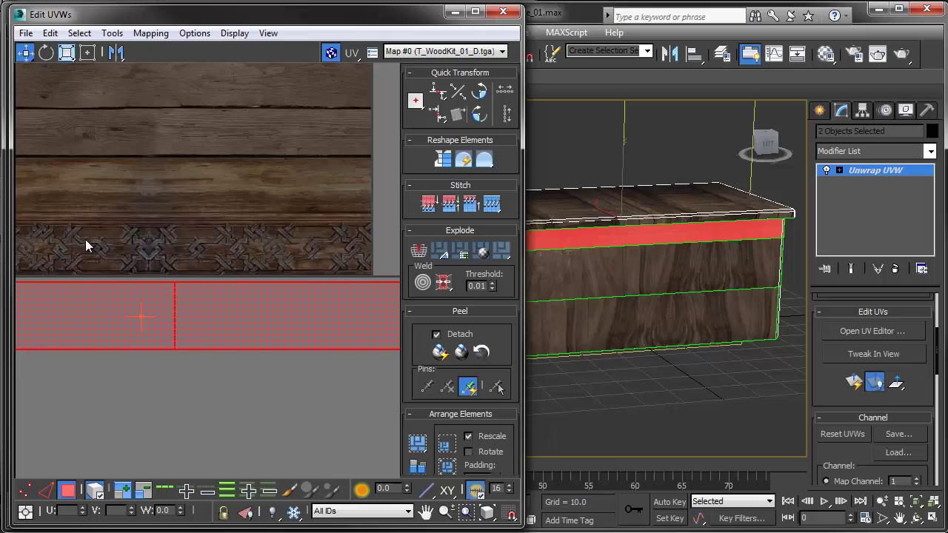
middle_drag(246, 310, 179, 341)
drag(249, 353, 247, 283)
Turn off shading of selected faces and inspect the carved band on the box up close.
middle_drag(622, 305, 671, 360)
scroll(671, 360, up, 4)
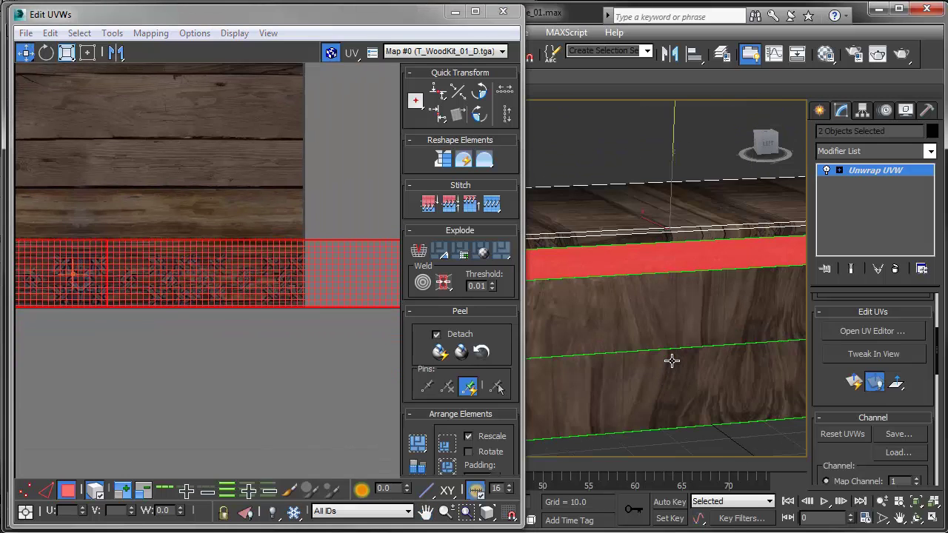
middle_drag(655, 329, 686, 352)
key(F2)
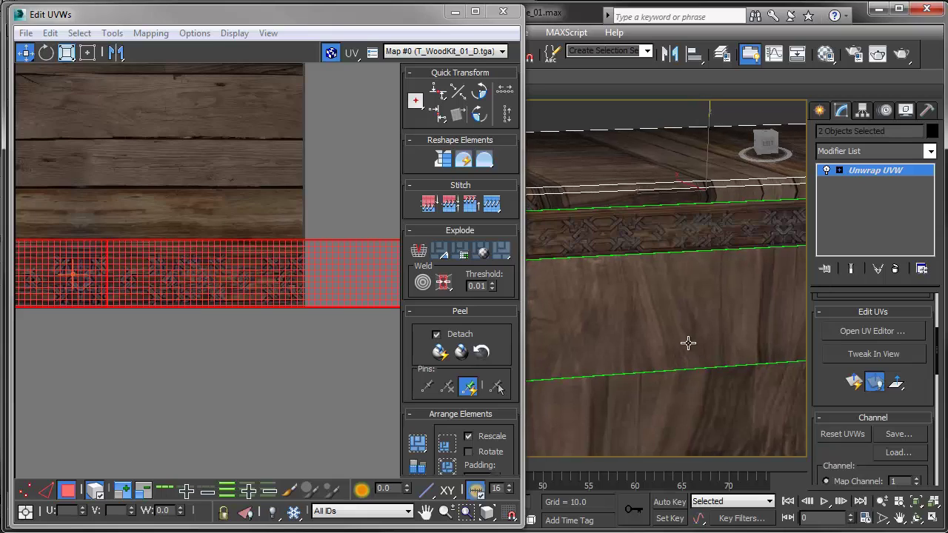
scroll(688, 343, up, 6)
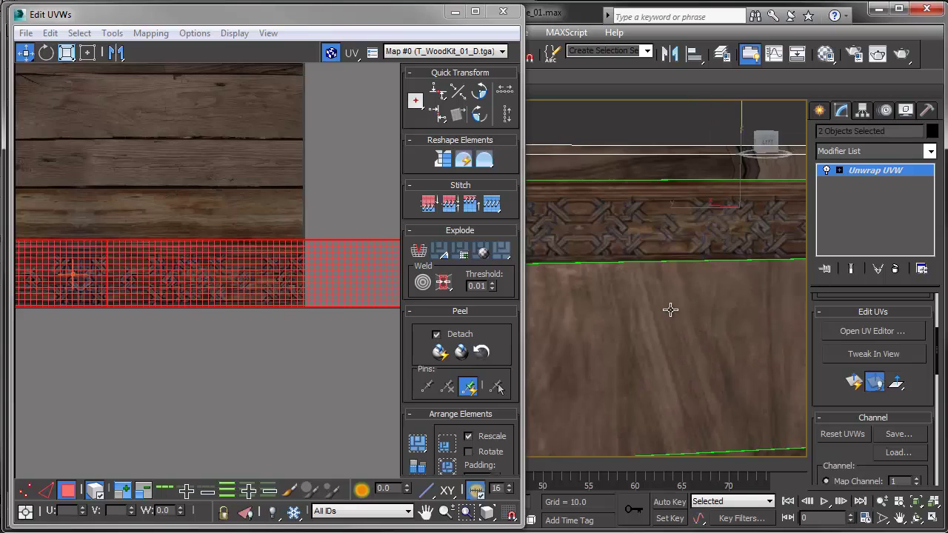
middle_drag(629, 286, 633, 298)
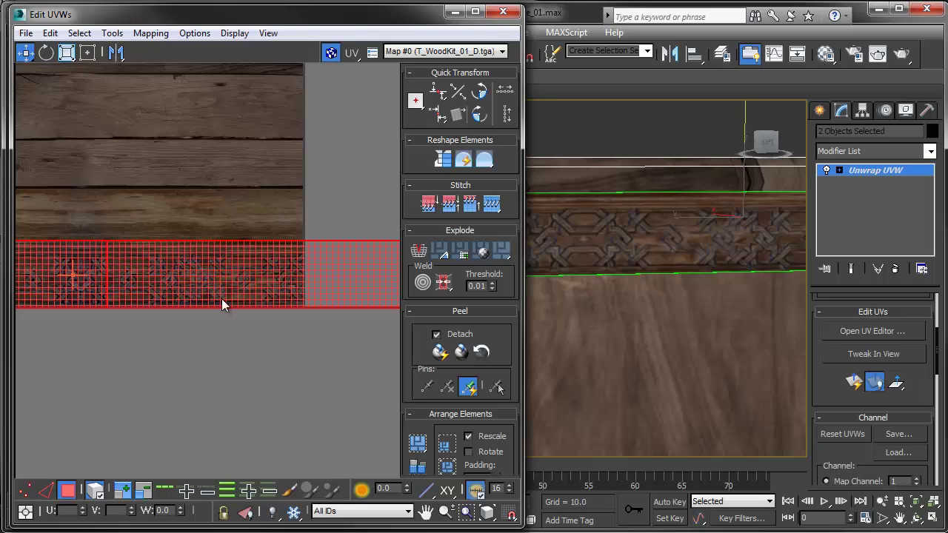
Select the UV strip of the box's lower sides and move it onto the texture's horizontal planks.
scroll(226, 304, down, 6)
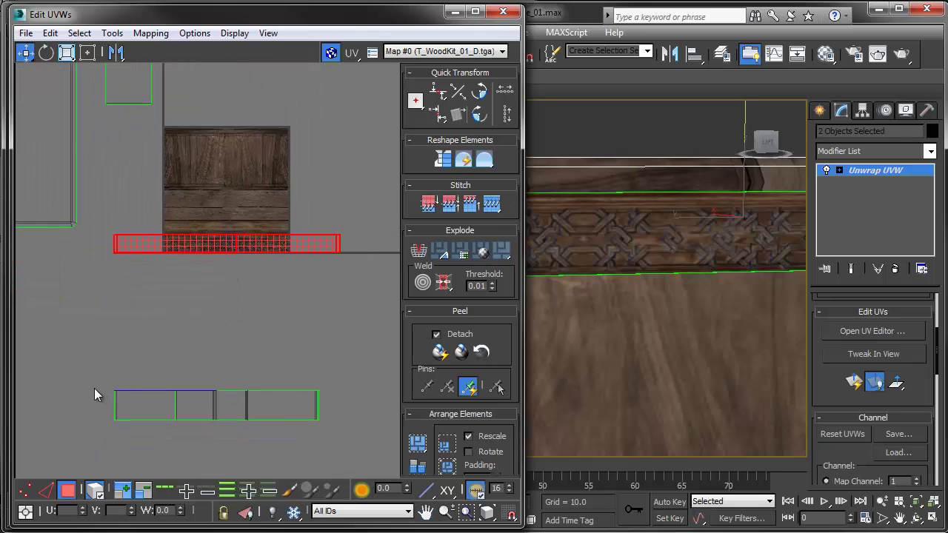
drag(286, 421, 287, 423)
middle_drag(662, 366, 674, 284)
scroll(694, 289, down, 1)
scroll(673, 293, down, 1)
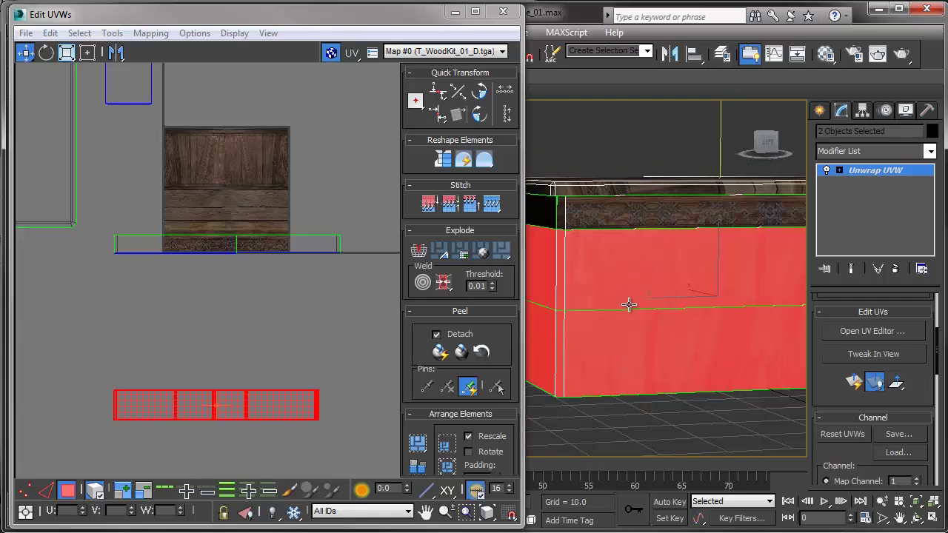
drag(257, 406, 261, 203)
Fine-tune the side strip's position so it spans the two horizontal planks between the dark gaps.
scroll(269, 206, up, 3)
middle_drag(271, 206, 250, 218)
scroll(251, 217, down, 2)
scroll(252, 213, up, 4)
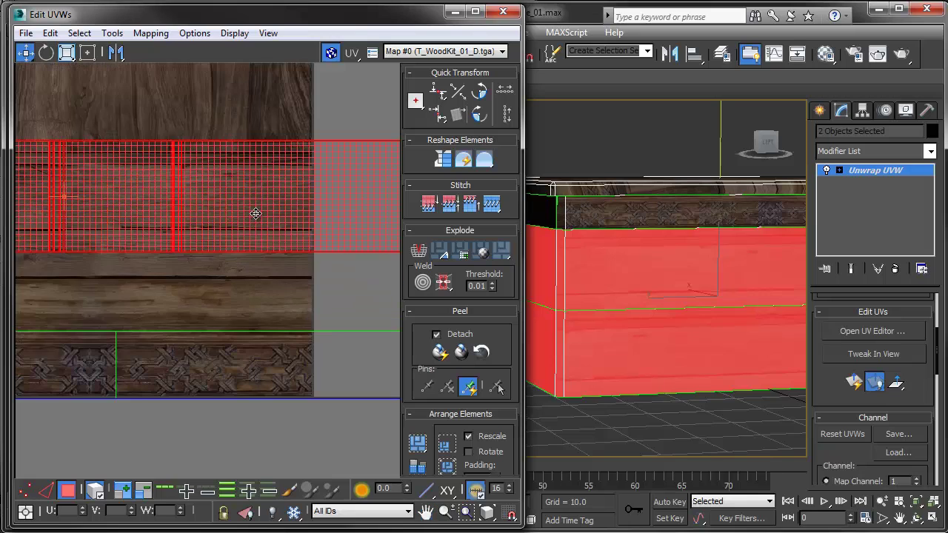
drag(256, 217, 268, 238)
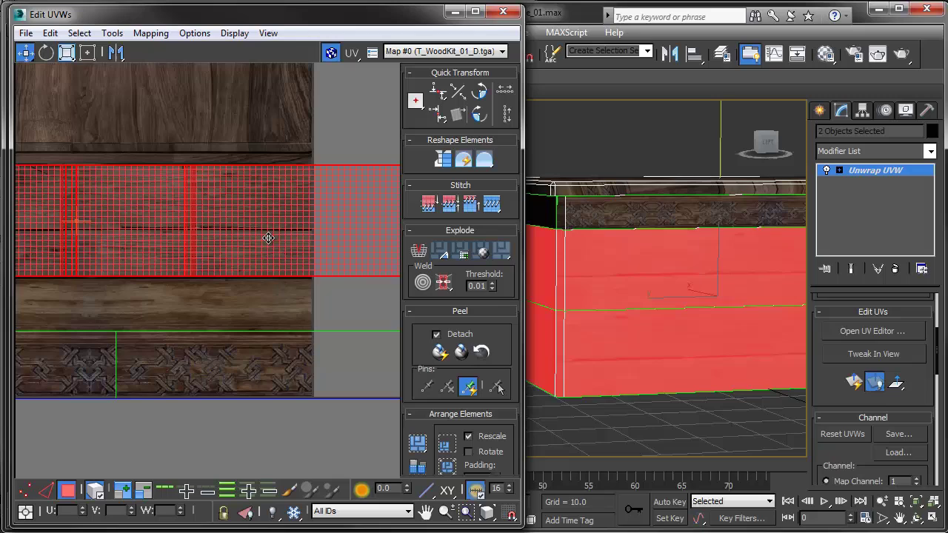
Inspect the planks on the box's sides and turn off the Map Seams display.
scroll(603, 332, up, 3)
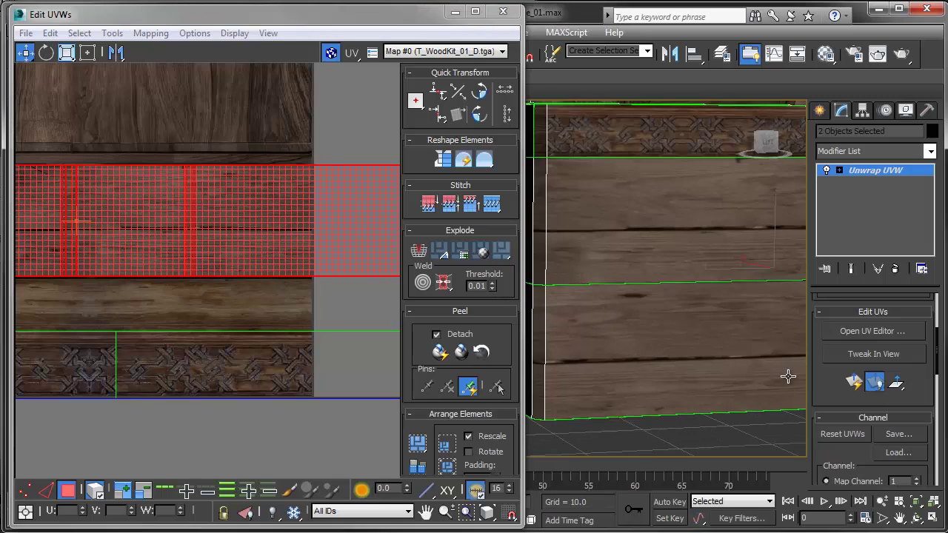
drag(802, 381, 822, 3)
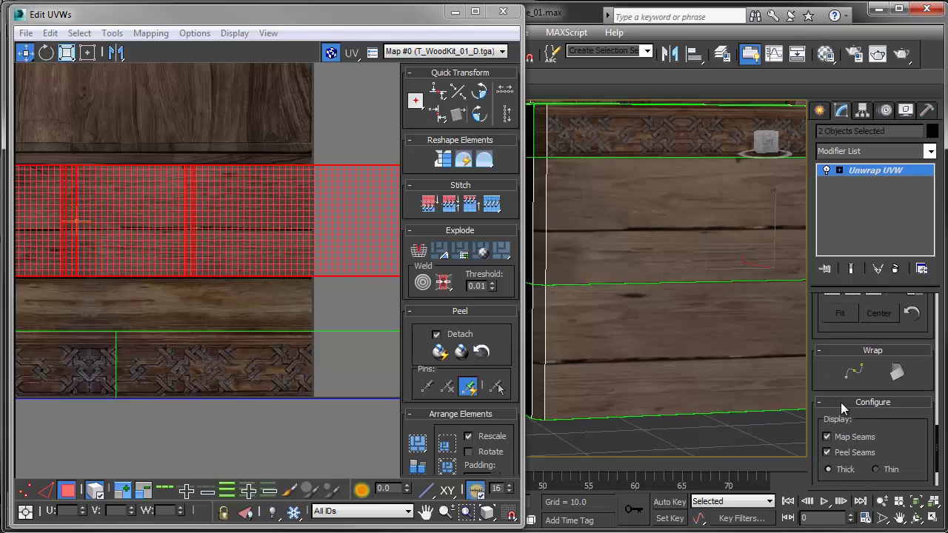
click(829, 438)
Nudge the side strip slightly down so the dark plank gap falls on the box's middle and bottom edges.
middle_drag(343, 214, 311, 224)
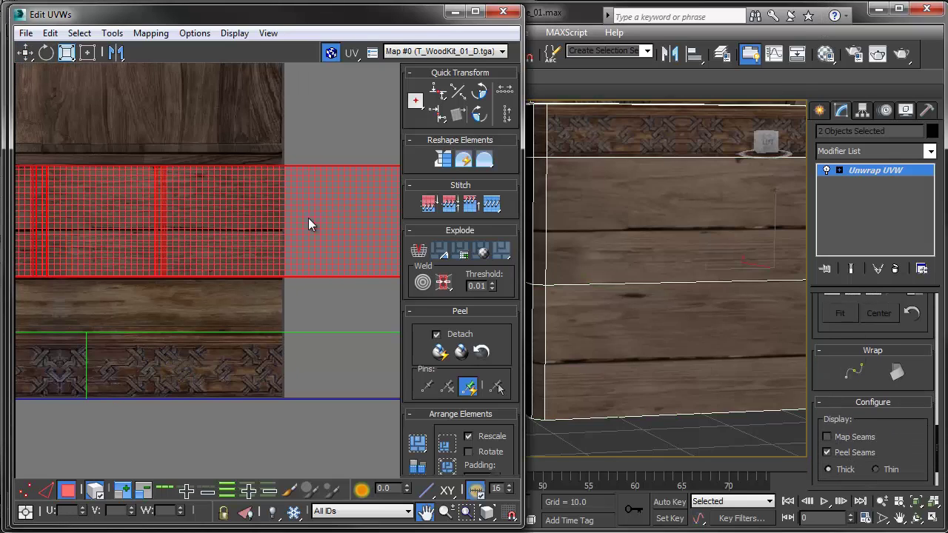
scroll(305, 237, up, 2)
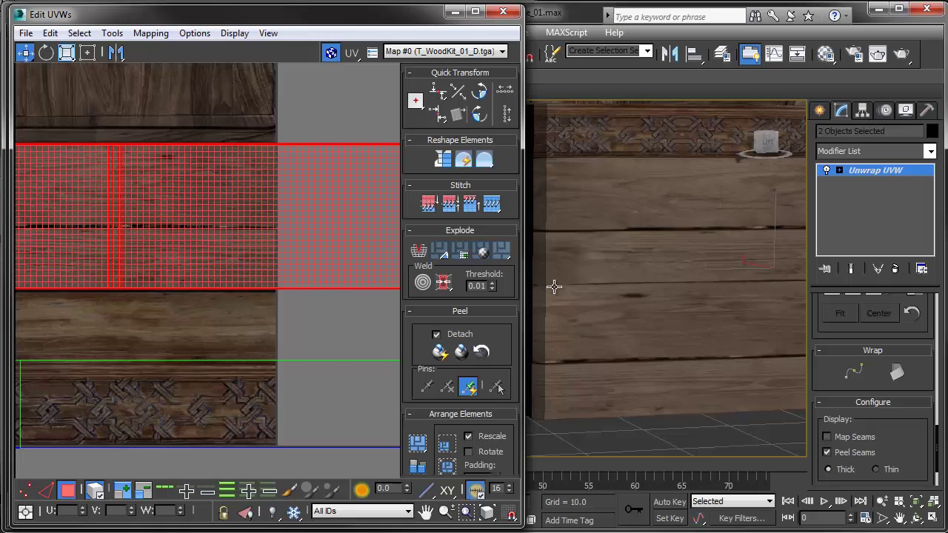
drag(221, 274, 217, 271)
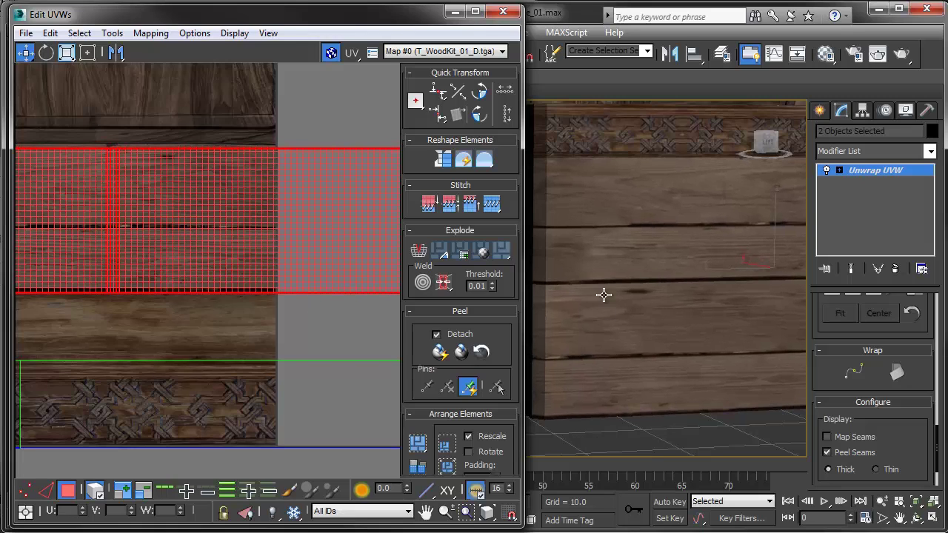
Select the lid's UV shell and move it over to the wood texture.
scroll(659, 299, down, 5)
alt+middle_drag(678, 257, 673, 284)
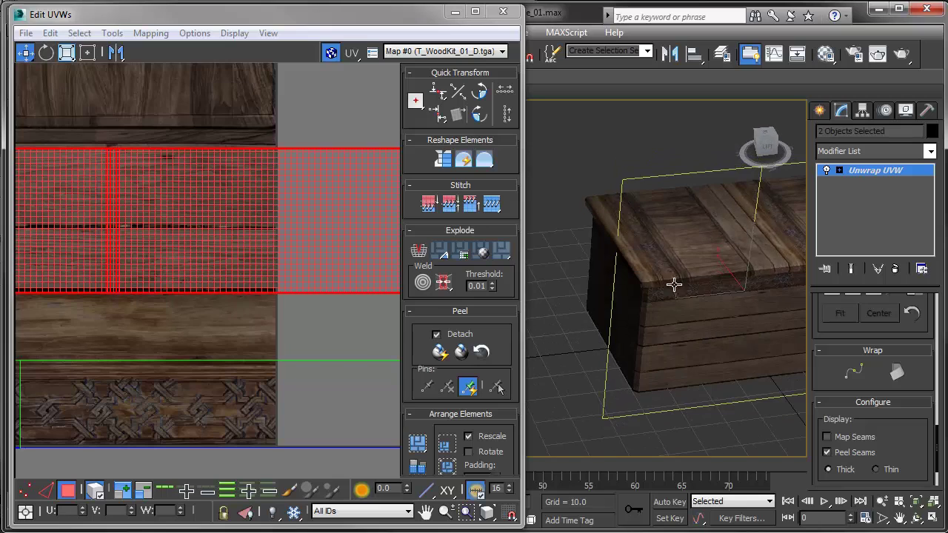
click(681, 256)
middle_drag(179, 215, 227, 260)
scroll(227, 260, down, 5)
middle_drag(161, 226, 345, 300)
scroll(345, 301, down, 3)
drag(202, 348, 203, 350)
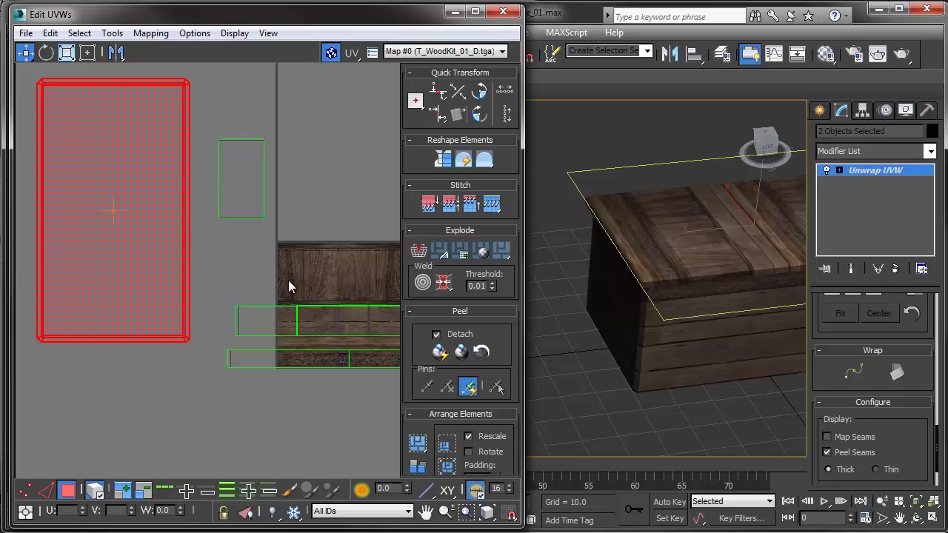
drag(127, 229, 367, 282)
middle_drag(366, 193, 259, 201)
Rotate the lid's shell 90 degrees, scale it down to about a third and place it inside the texture's large vertical-plank panel.
click(483, 97)
drag(264, 297, 237, 304)
click(88, 52)
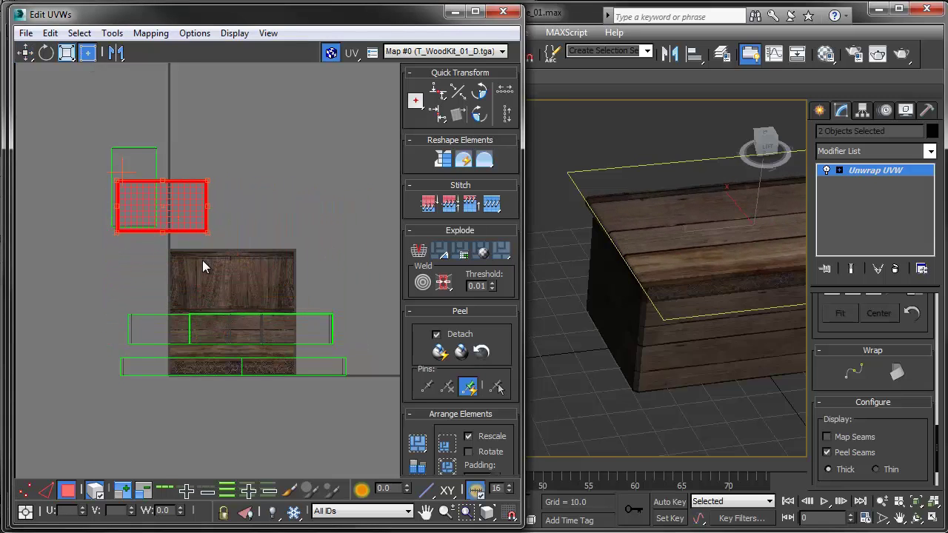
drag(168, 206, 261, 288)
scroll(232, 282, up, 5)
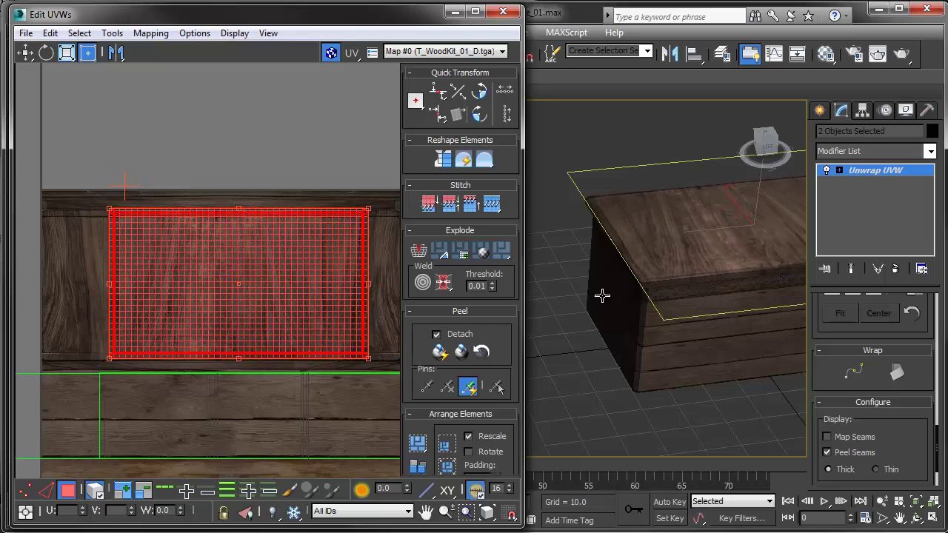
Inspect the wood grain on the lid and the plank alignment around the box's corners.
alt+middle_drag(602, 296, 632, 354)
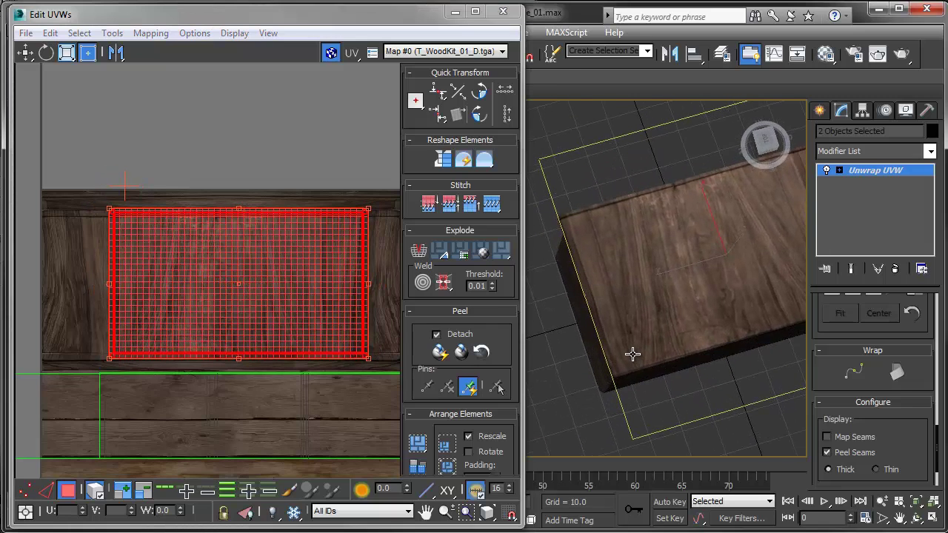
scroll(374, 311, up, 2)
drag(318, 271, 333, 276)
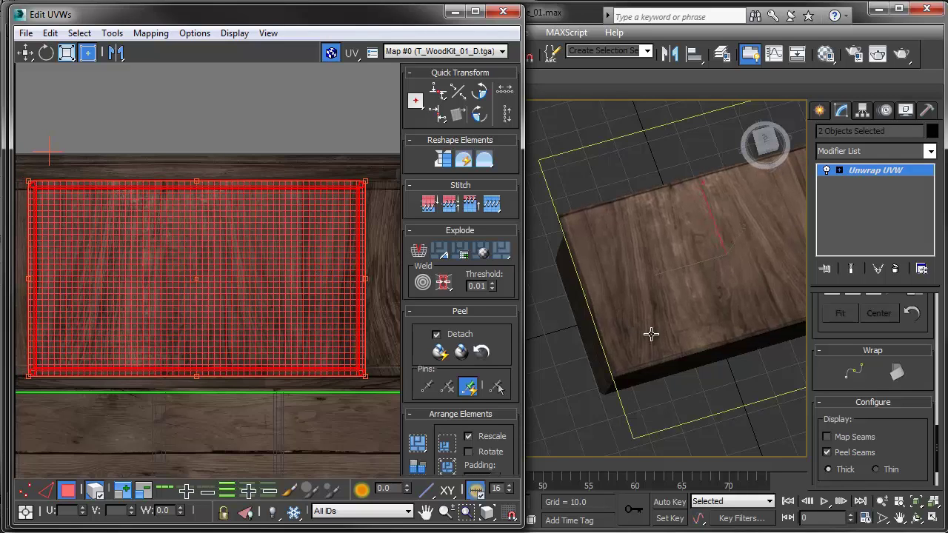
alt+middle_drag(651, 334, 558, 313)
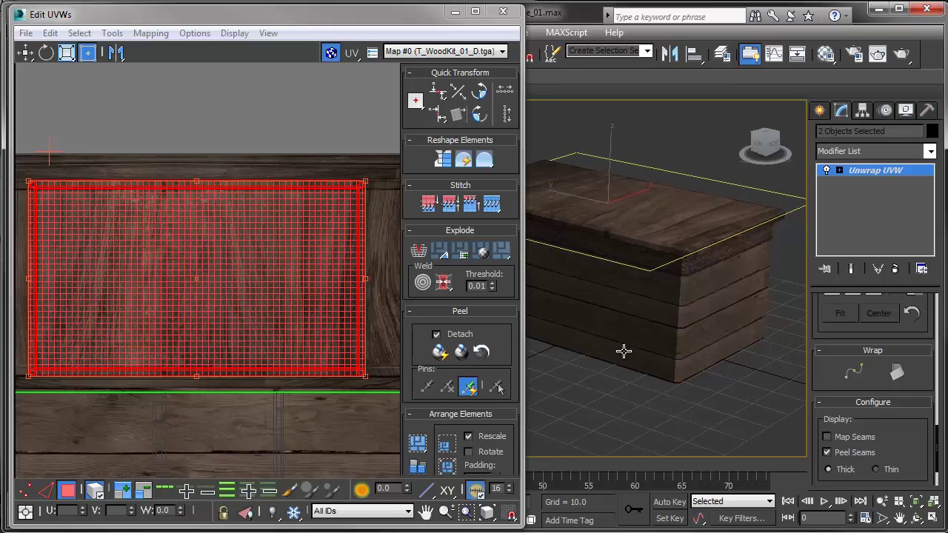
scroll(622, 326, up, 2)
middle_drag(624, 351, 701, 300)
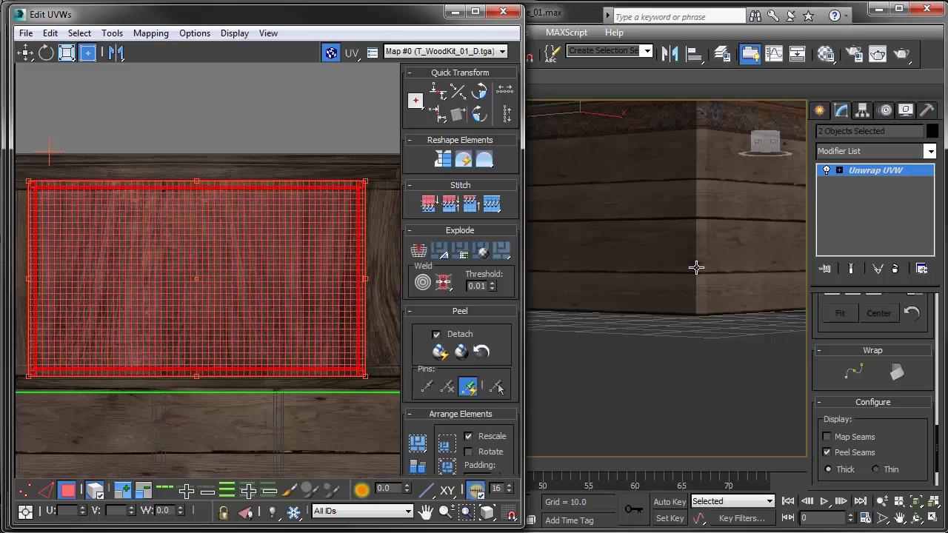
middle_drag(698, 267, 666, 348)
Convert the two selected box objects to Editable Poly, collapsing their Unwrap UVW modifier.
right_click(641, 286)
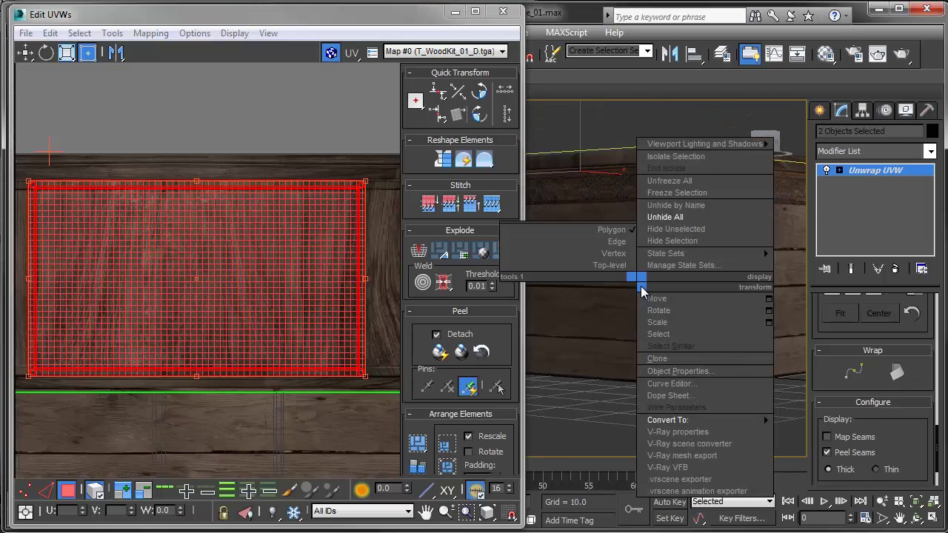
mouse_move(756, 420)
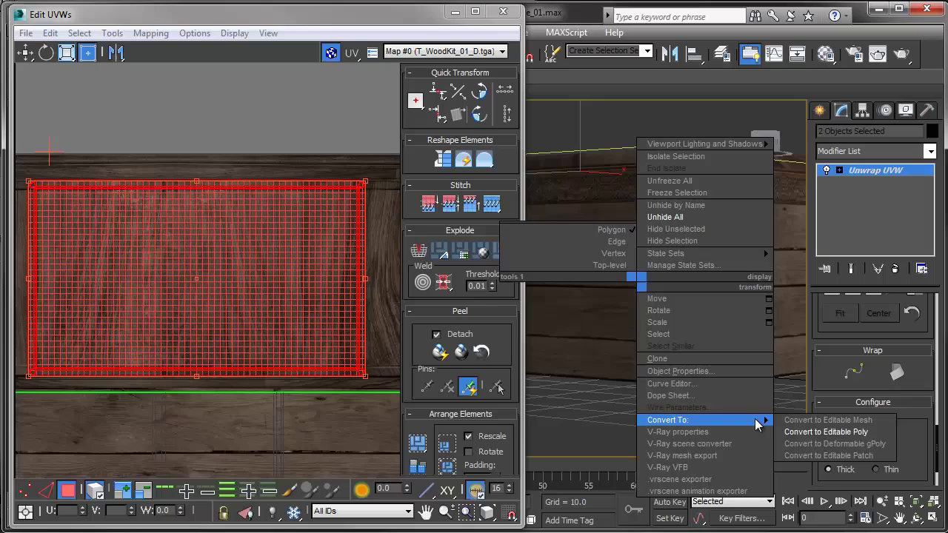
click(830, 440)
middle_drag(631, 374, 479, 368)
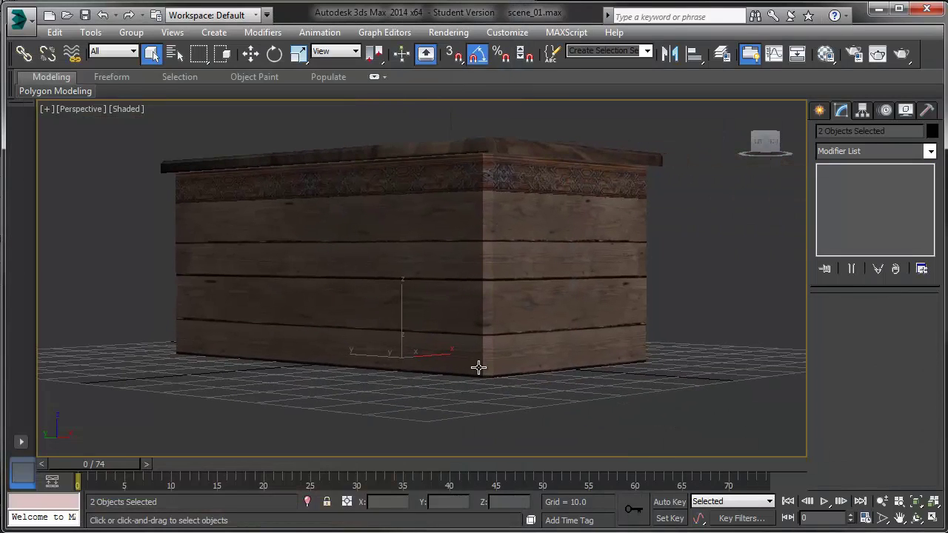
Connect the vertical edges of the box body's lower half with 1 segment and a slide of -14, placing it on the lowest plank gap.
click(476, 332)
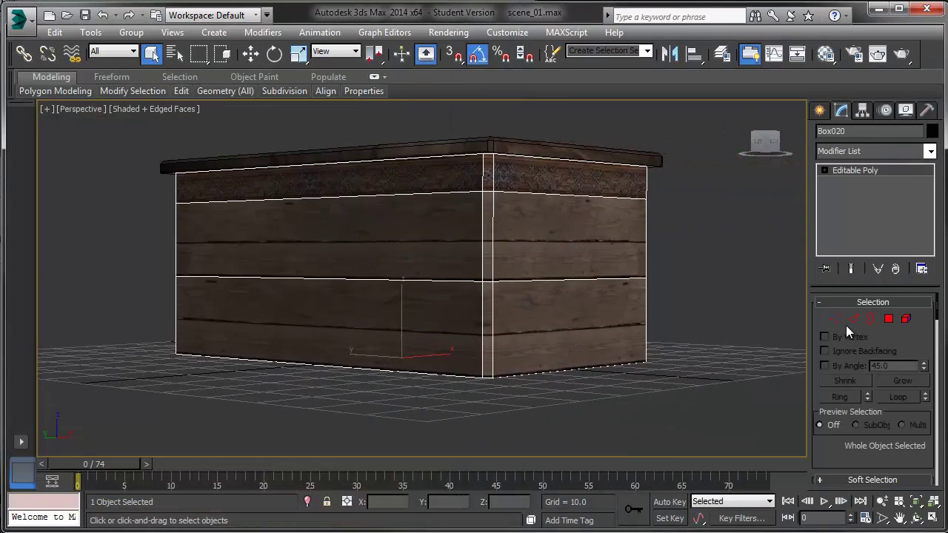
click(853, 318)
alt+middle_drag(640, 339, 668, 329)
drag(669, 326, 141, 328)
alt+middle_drag(141, 328, 343, 332)
drag(838, 450, 837, 288)
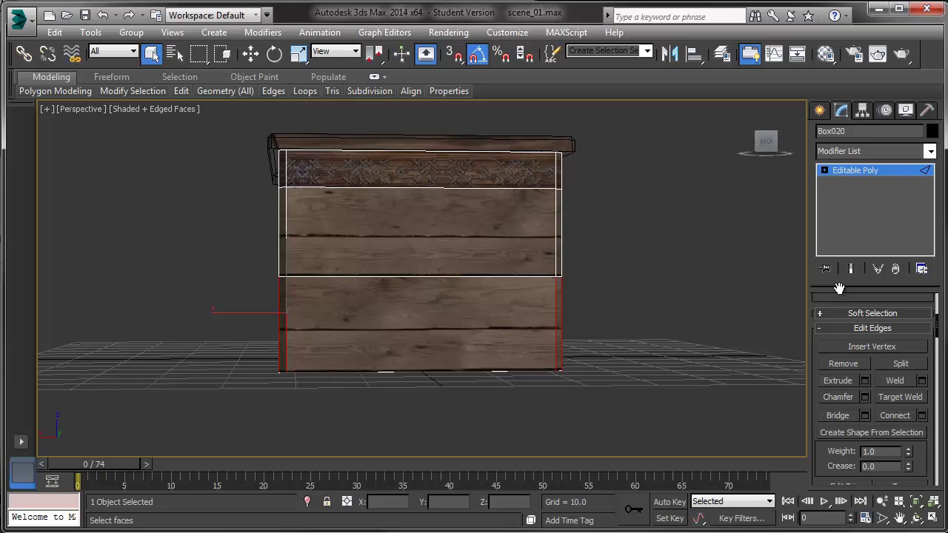
click(921, 413)
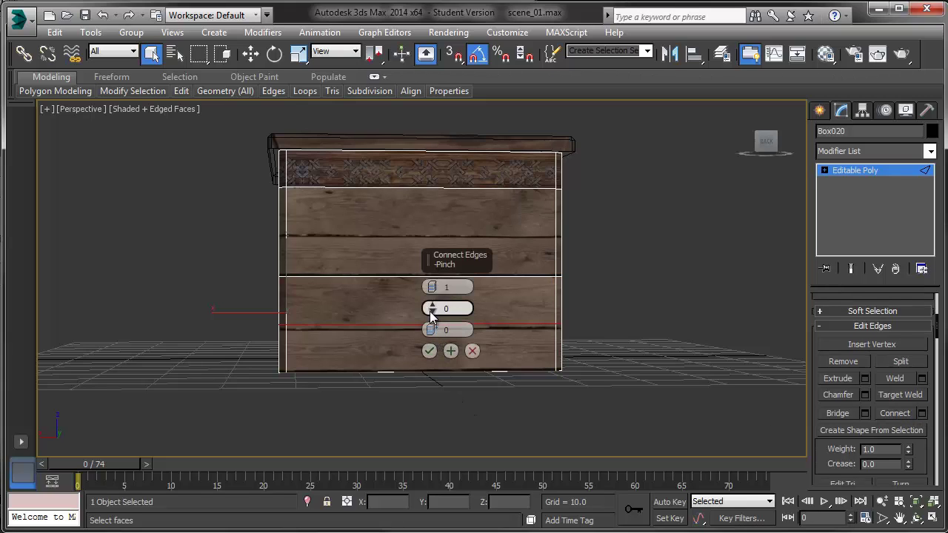
drag(433, 330, 430, 376)
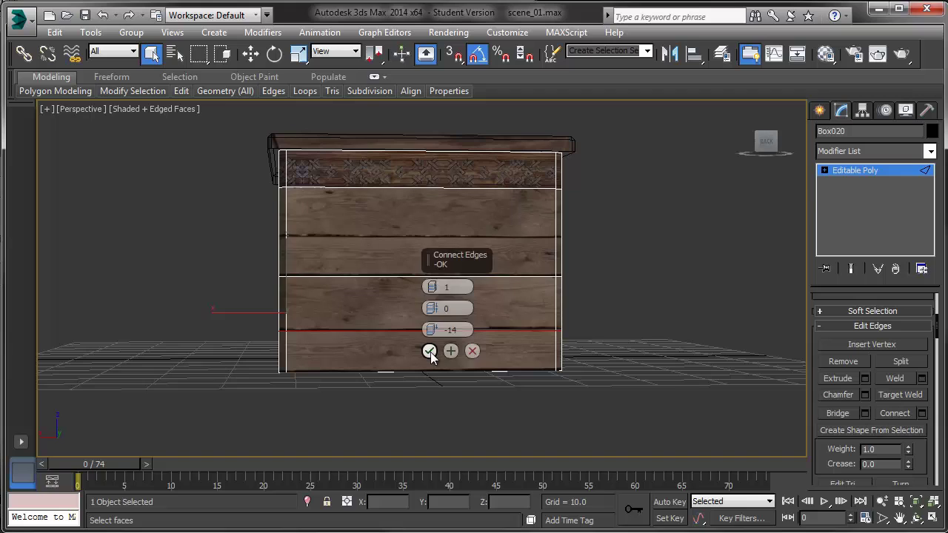
click(429, 351)
click(921, 170)
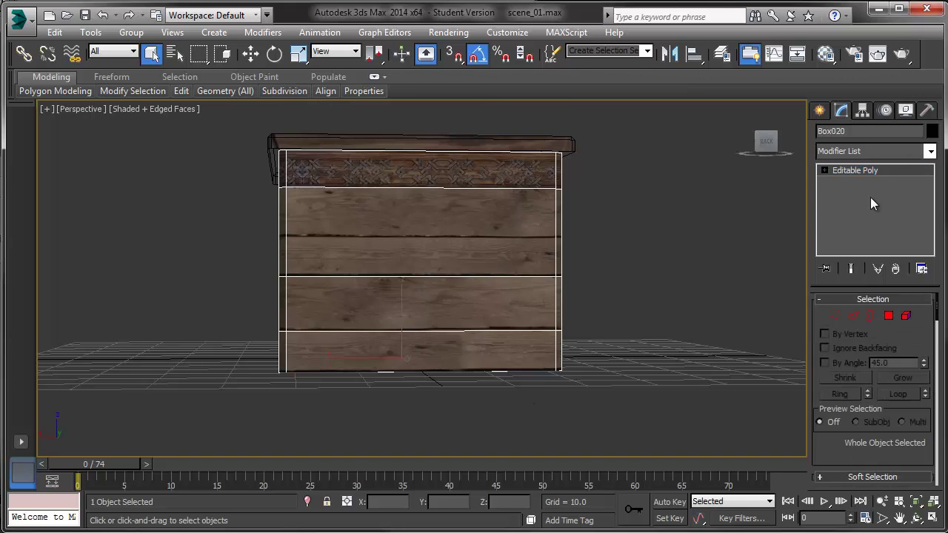
Add an Unwrap UVW modifier to the box body and open its UV editor beside the model.
alt+middle_drag(690, 304, 544, 305)
click(930, 152)
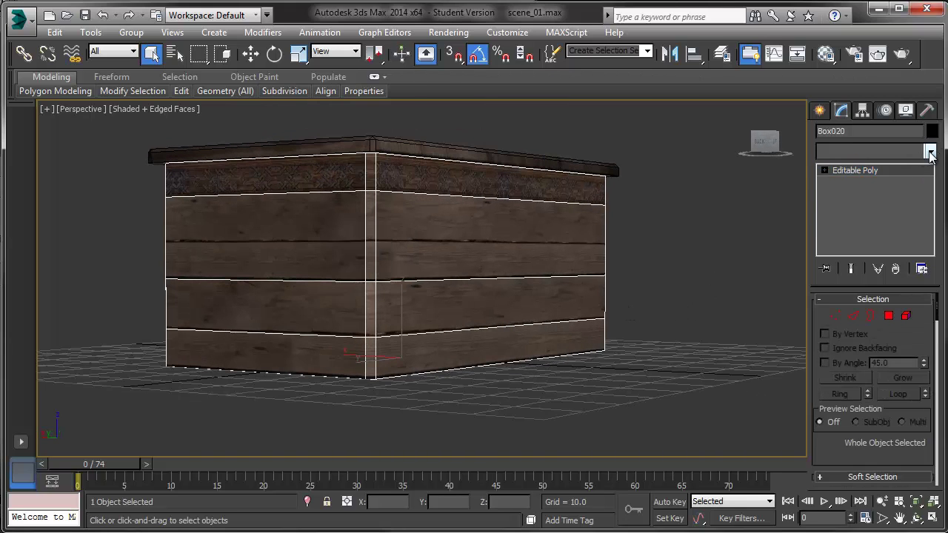
scroll(859, 437, down, 10)
click(865, 523)
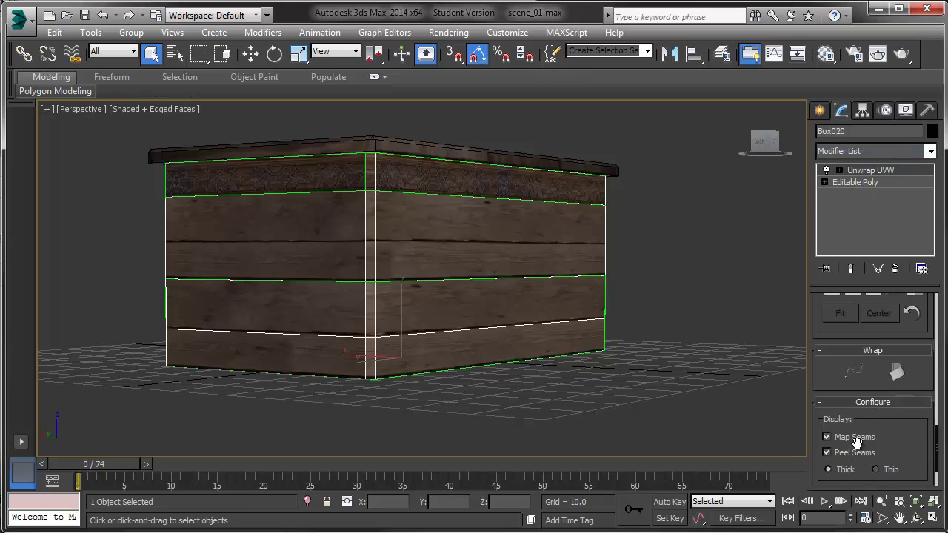
scroll(920, 389, up, 10)
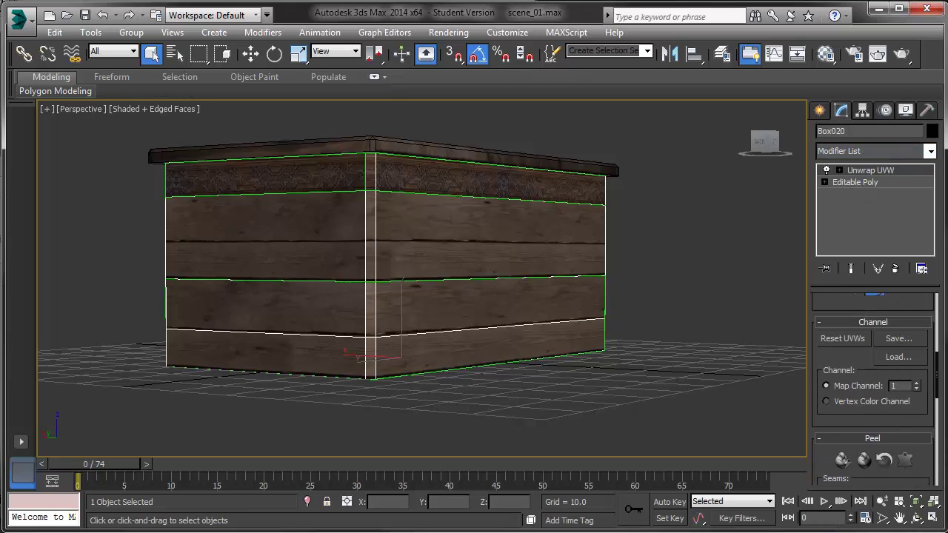
scroll(860, 385, up, 4)
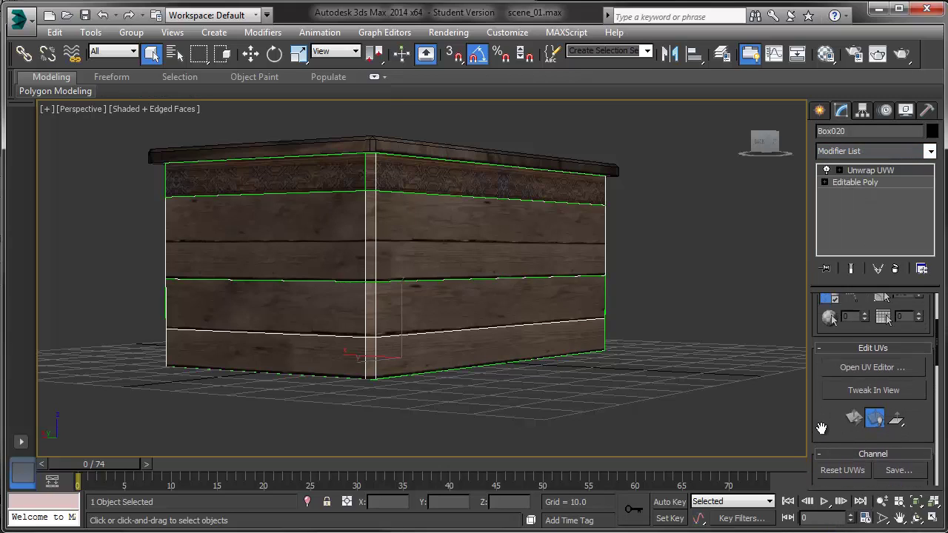
click(849, 375)
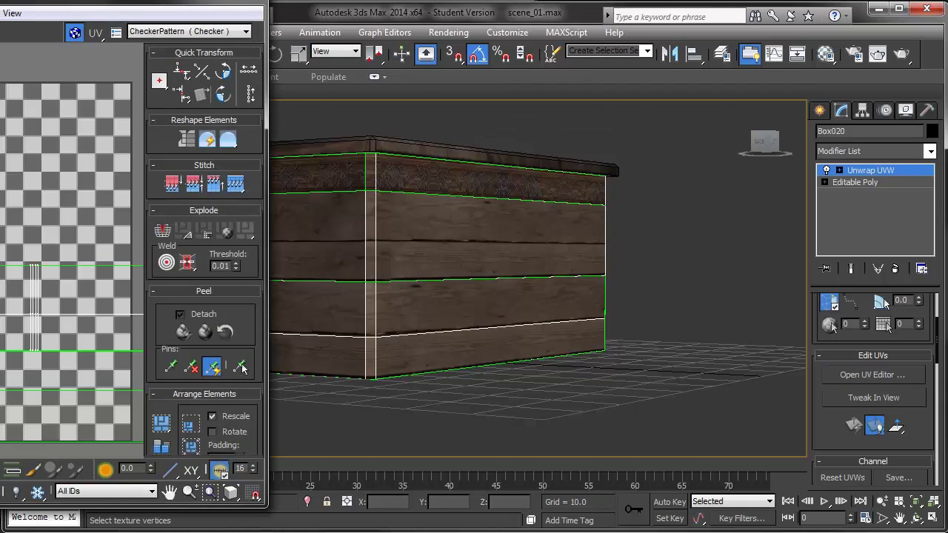
drag(4, 6, 622, 6)
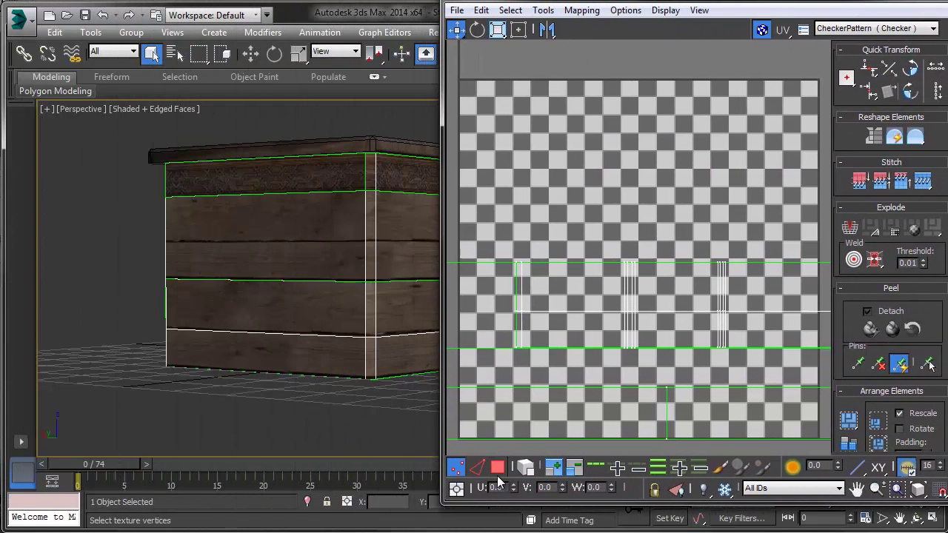
Select all polygons of the bottom plank row around the box, including the narrow corner faces.
click(498, 469)
click(374, 348)
ctrl+click(336, 352)
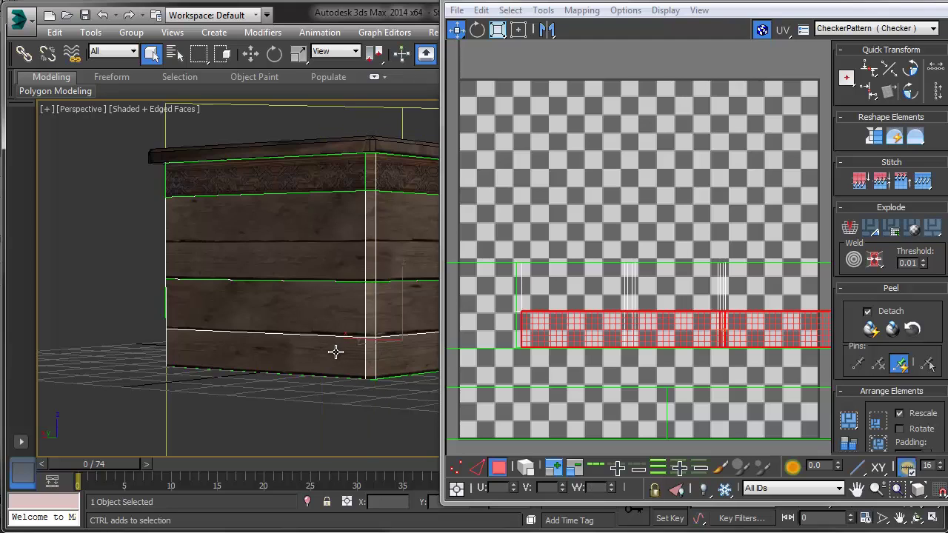
alt+middle_drag(262, 353, 388, 336)
ctrl+click(388, 360)
ctrl+click(309, 347)
ctrl+click(302, 347)
ctrl+click(259, 347)
alt+middle_drag(248, 347, 356, 353)
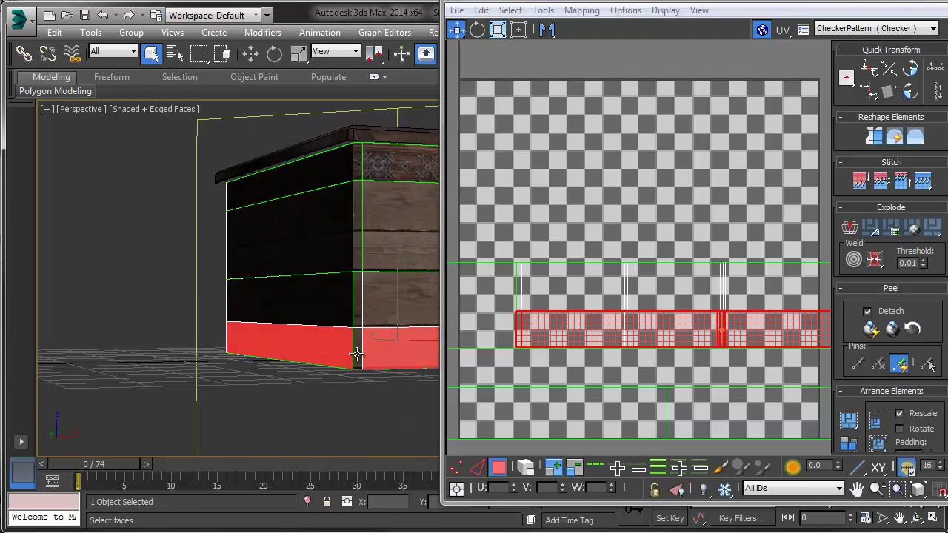
click(290, 374)
alt+middle_drag(291, 374, 341, 400)
click(309, 361)
shift+click(338, 360)
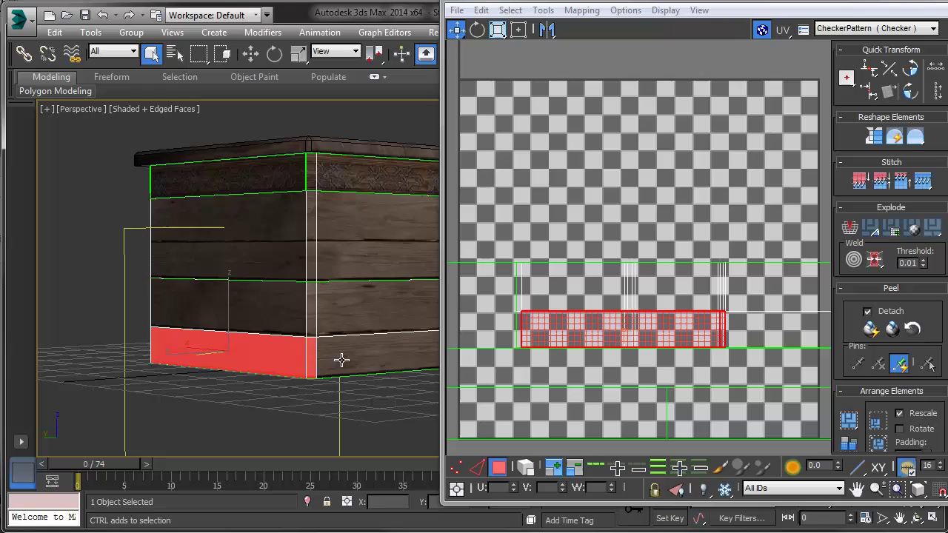
alt+middle_drag(338, 361, 375, 360)
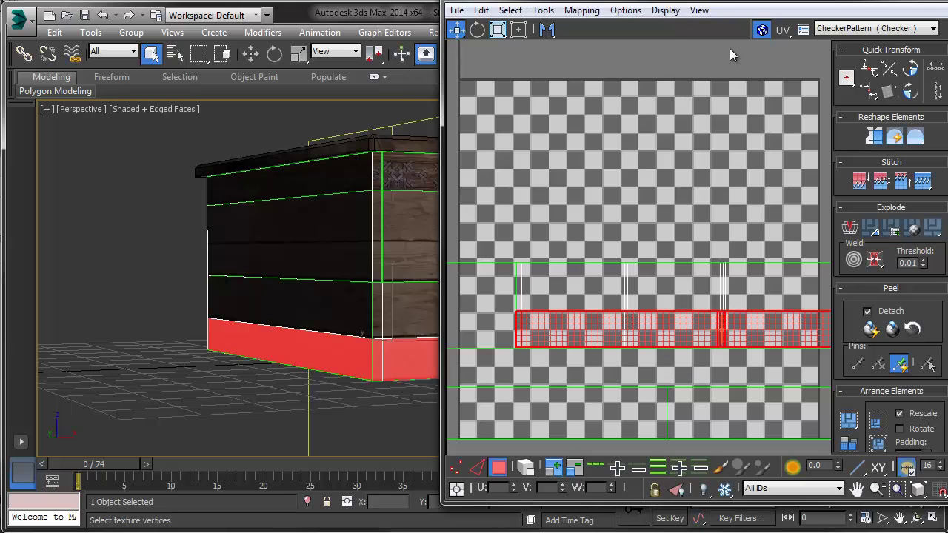
Show the T_WoodKit_01_D.tga texture behind the UVs and break the bottom row off as a separate shell.
click(876, 28)
click(859, 53)
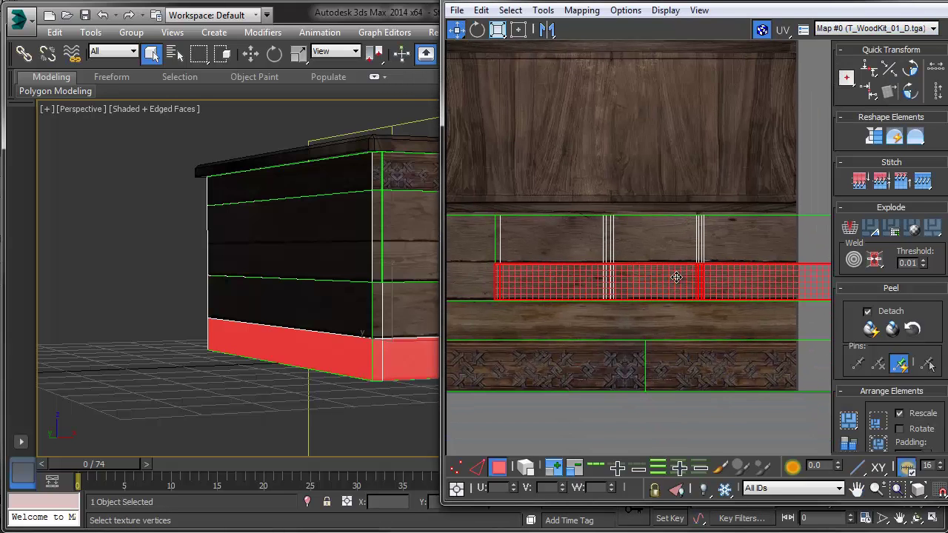
right_click(620, 264)
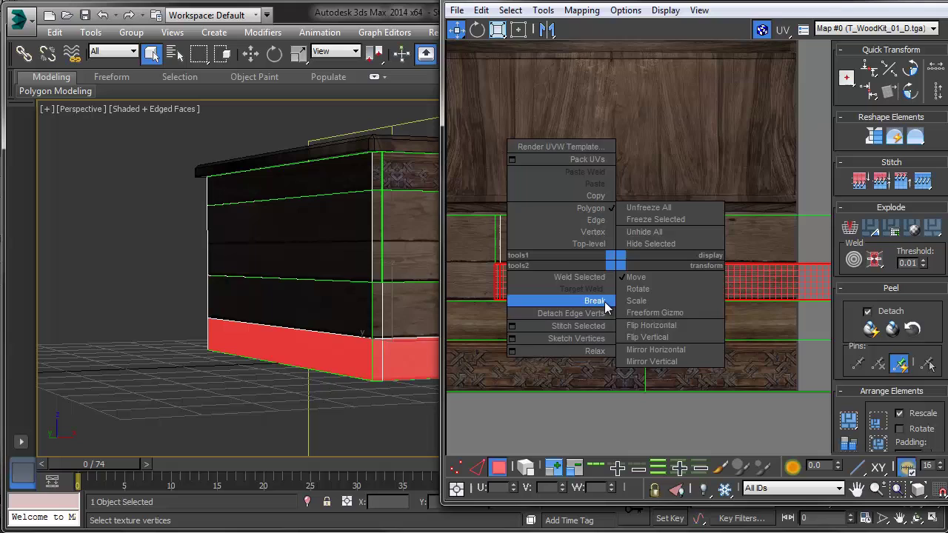
click(563, 301)
Move the detached bottom-row strip onto the texture's carved ornament band and check the trim on the box.
drag(636, 281, 631, 248)
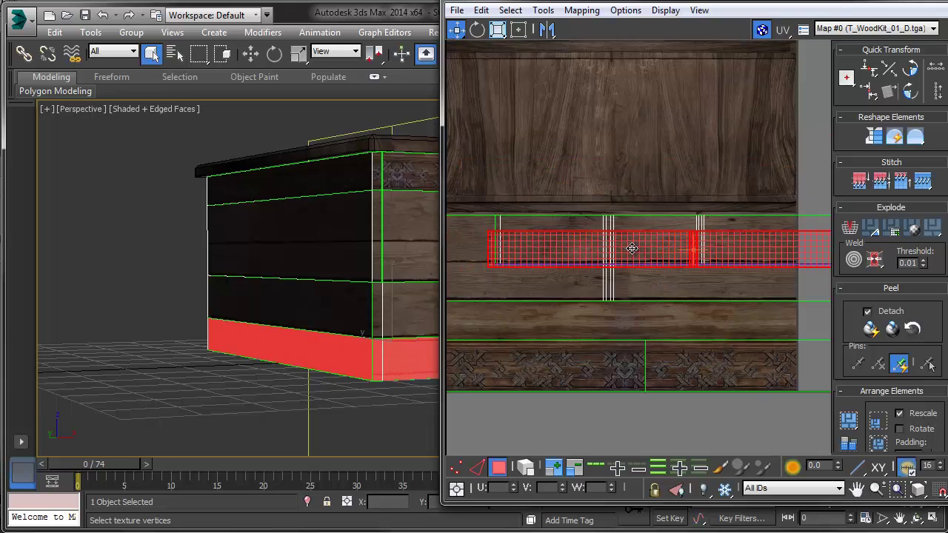
mouse_move(345, 306)
middle_down()
mouse_move(355, 355)
mouse_move(343, 300)
middle_up()
middle_drag(554, 305, 636, 297)
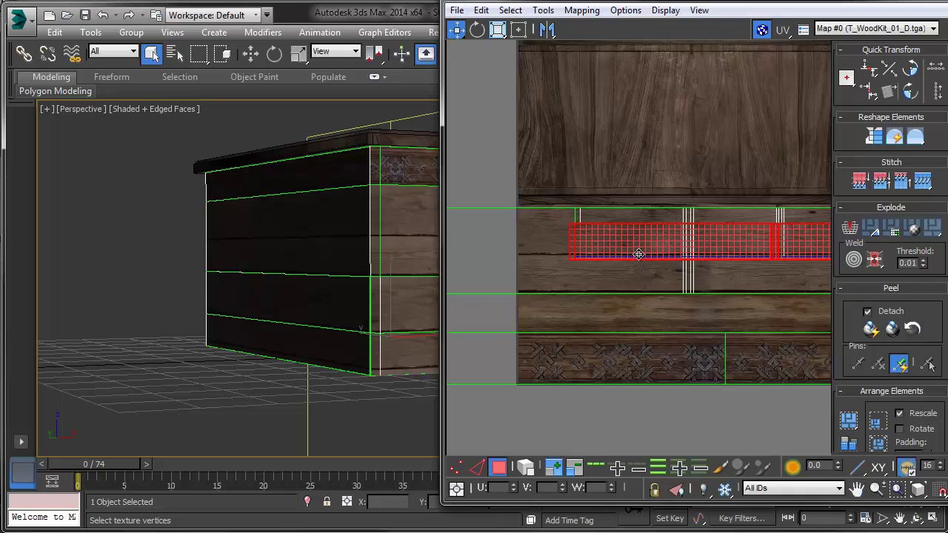
drag(639, 254, 568, 357)
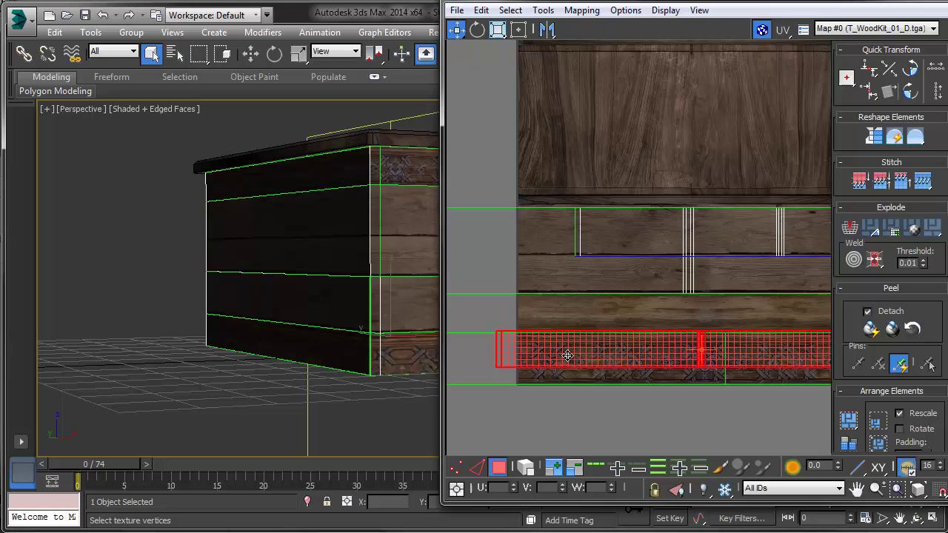
scroll(186, 304, up, 3)
middle_drag(393, 339, 366, 303)
scroll(244, 311, down, 3)
scroll(236, 310, up, 3)
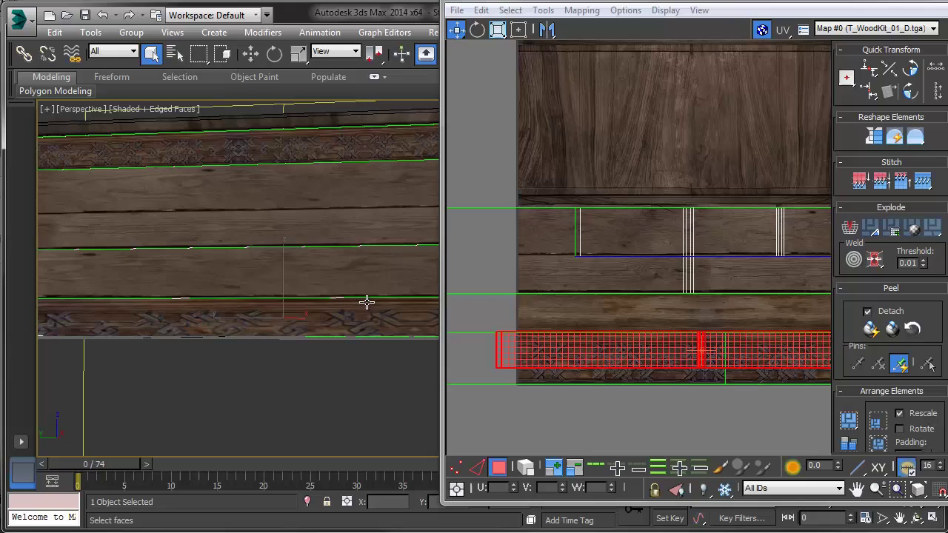
Scale the bottom-row strip with the Freeform tool to fill the carved band's full height and widen it to proportion the ornament.
click(524, 30)
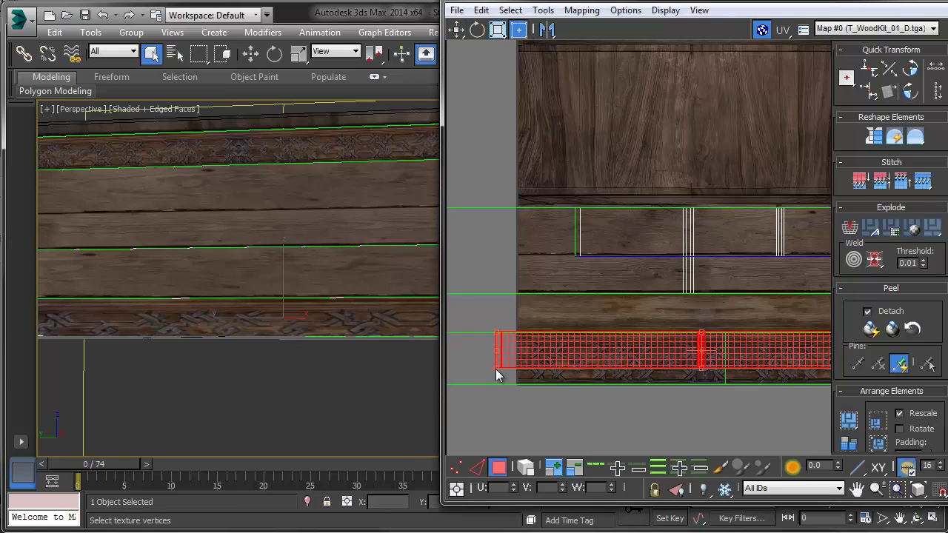
drag(500, 375, 318, 364)
middle_drag(598, 368, 683, 354)
scroll(683, 354, down, 1)
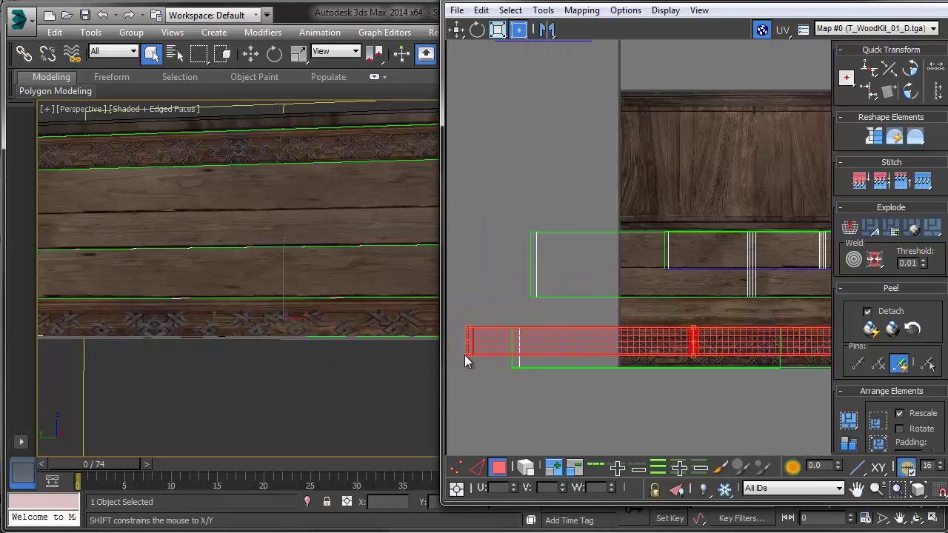
drag(468, 355, 471, 369)
scroll(529, 373, down, 2)
middle_drag(634, 373, 524, 371)
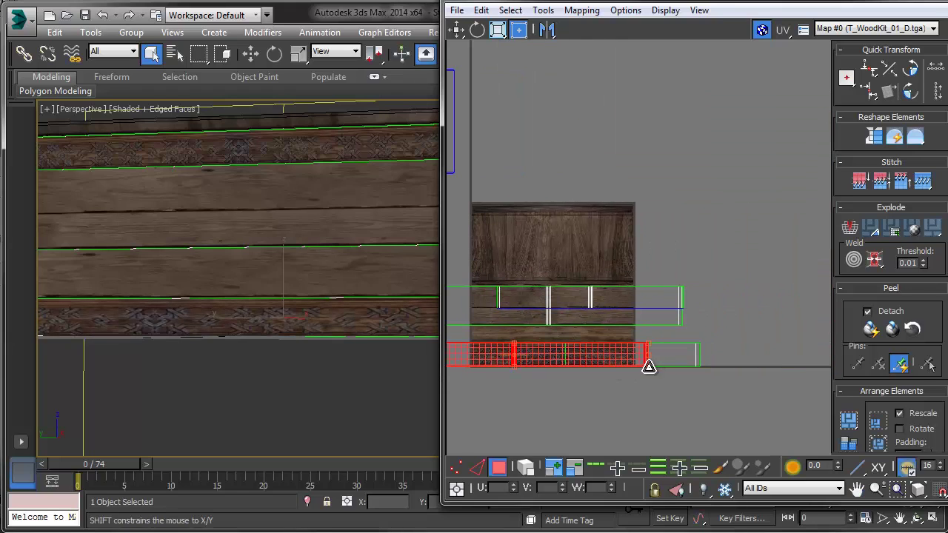
Widen the bottom-row strip further with the Freeform tool and check the ornament's proportions around the box's corner.
drag(649, 366, 781, 366)
middle_drag(381, 375, 232, 377)
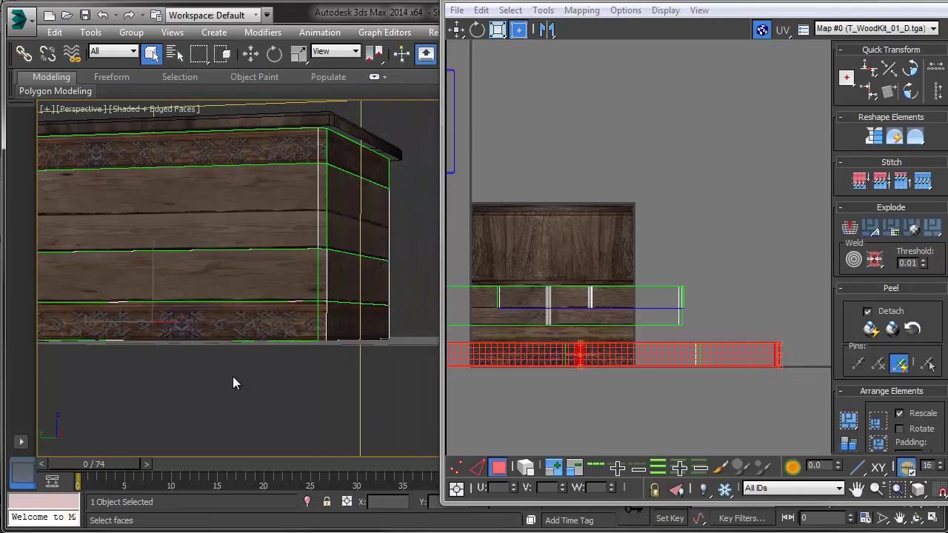
click(253, 364)
alt+middle_drag(210, 369, 256, 368)
drag(468, 369, 412, 363)
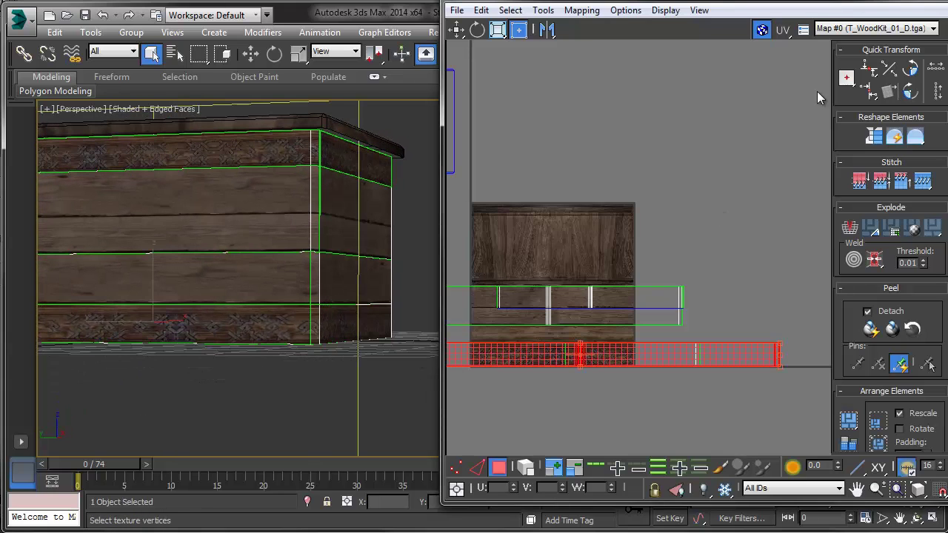
click(911, 69)
click(911, 68)
scroll(248, 282, up, 5)
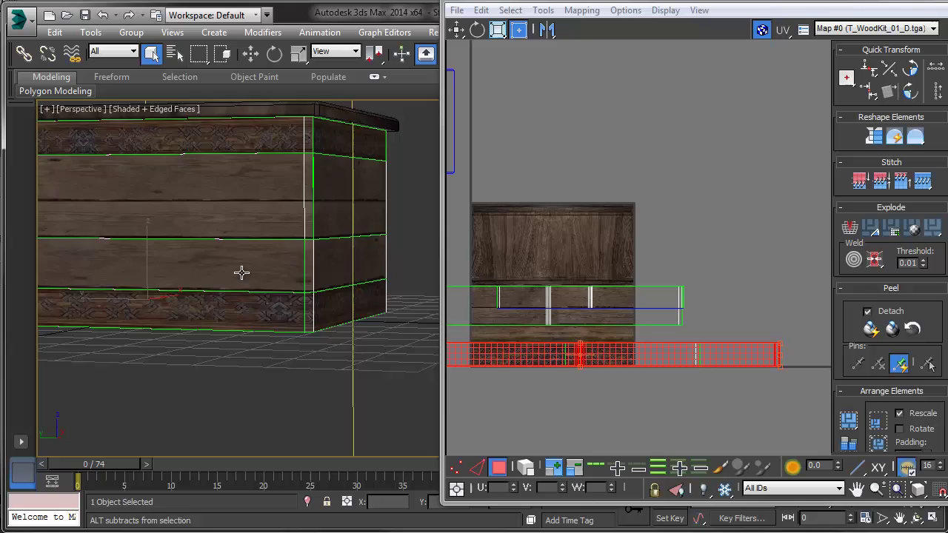
scroll(520, 344, up, 5)
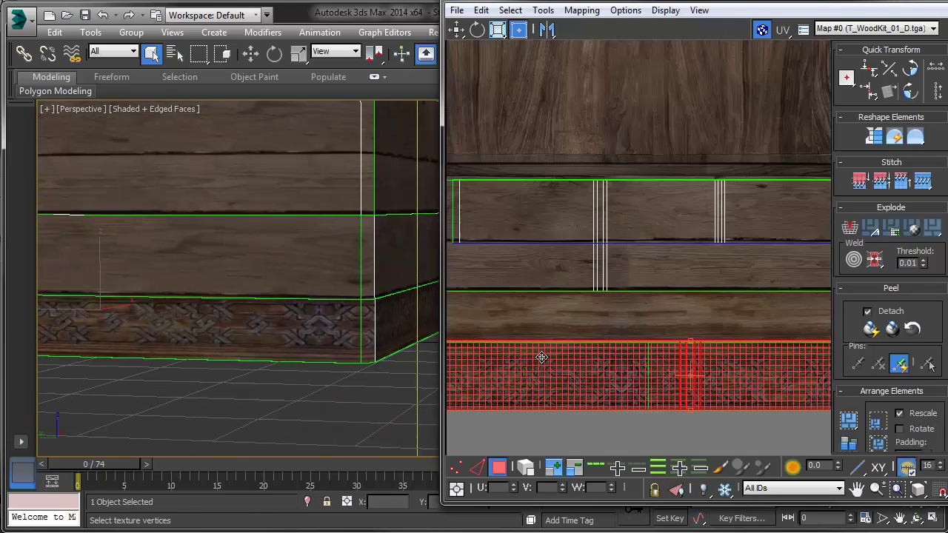
Fine-tune the bottom-row strip's height by lowering its upper and lower edges slightly against the carved band.
middle_drag(522, 356, 674, 342)
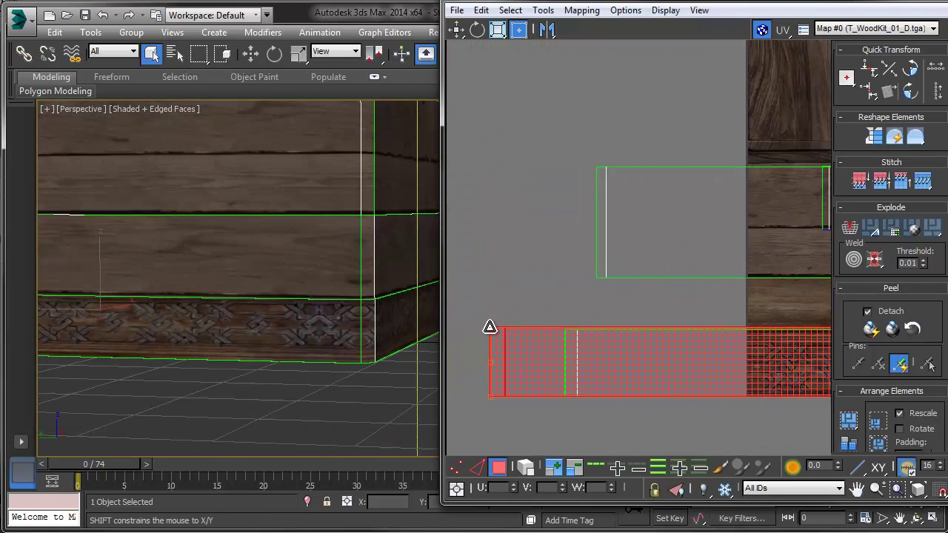
drag(490, 327, 490, 330)
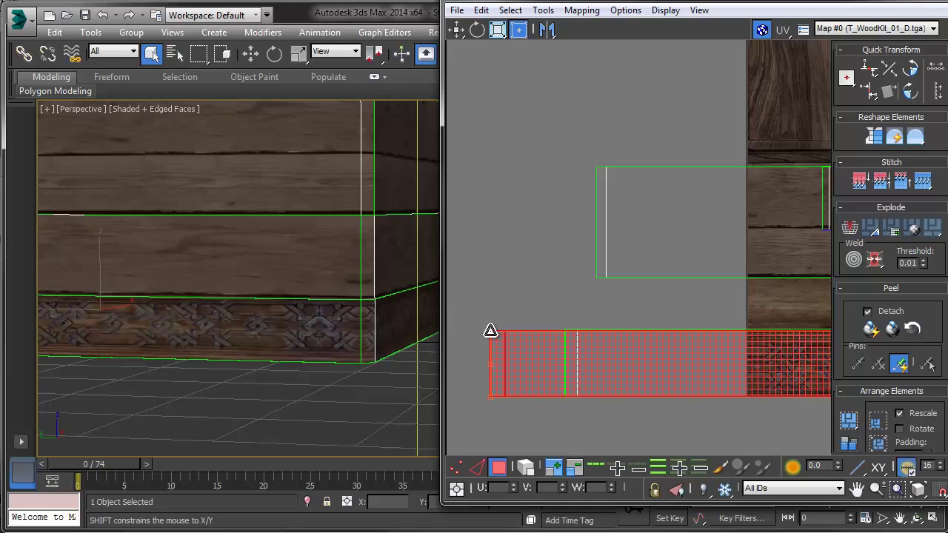
drag(489, 397, 490, 401)
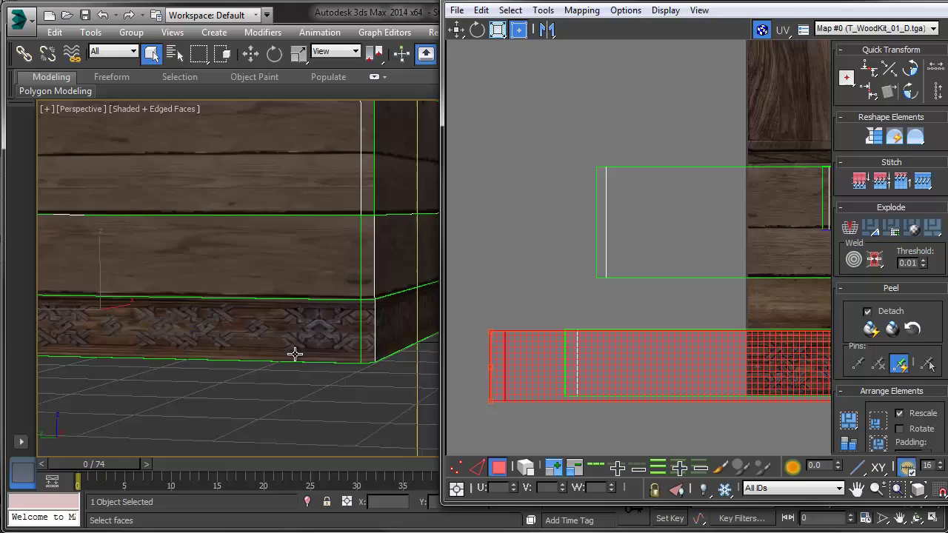
Convert the box to an Editable Poly and inspect the finished texturing from several sides.
scroll(238, 342, down, 5)
right_click(191, 342)
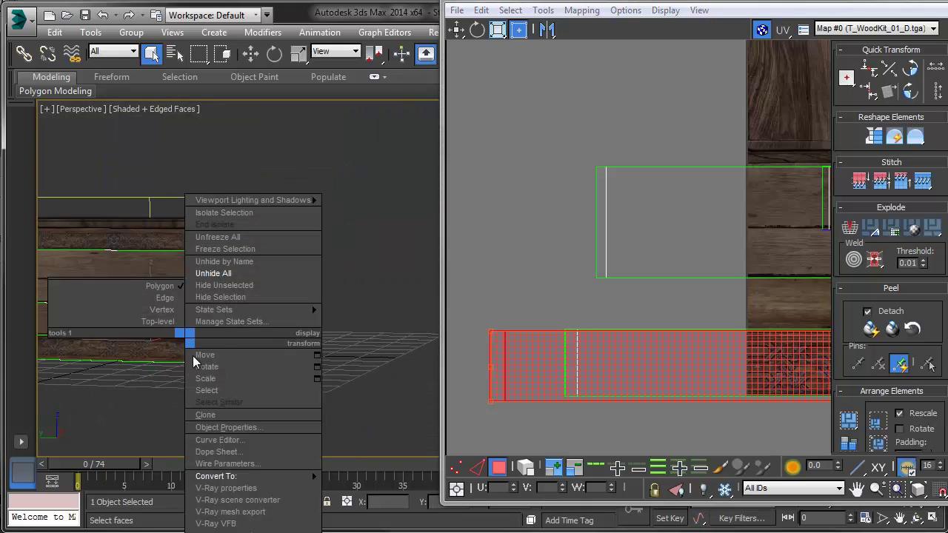
mouse_move(231, 476)
click(359, 488)
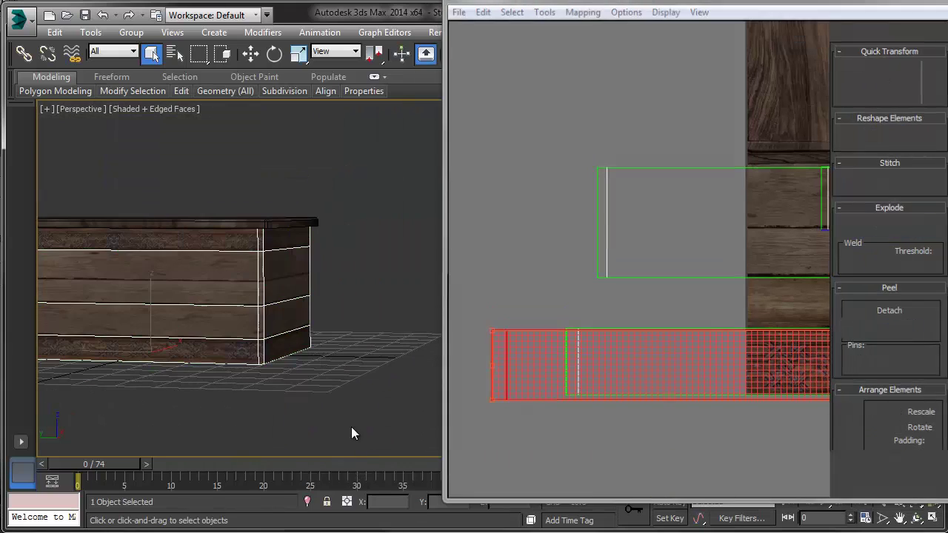
alt+middle_drag(406, 343, 445, 388)
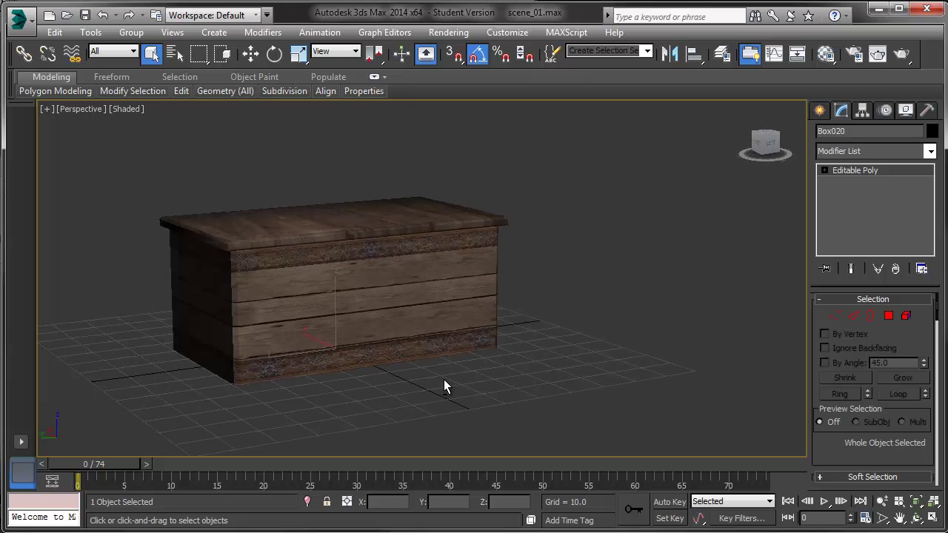
key(w)
alt+middle_drag(358, 390, 369, 351)
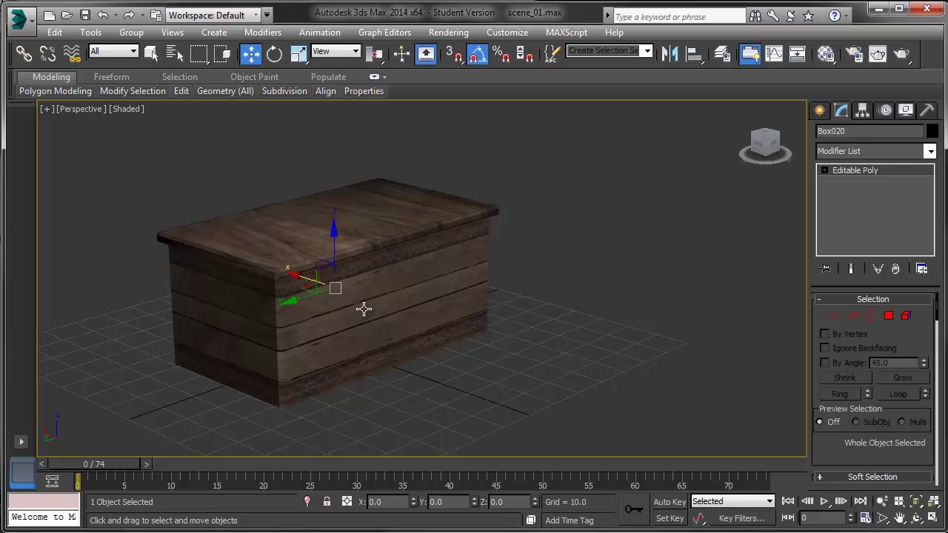
Unhide all the hidden furniture and crates and view the box beneath the table.
right_click(394, 307)
click(477, 218)
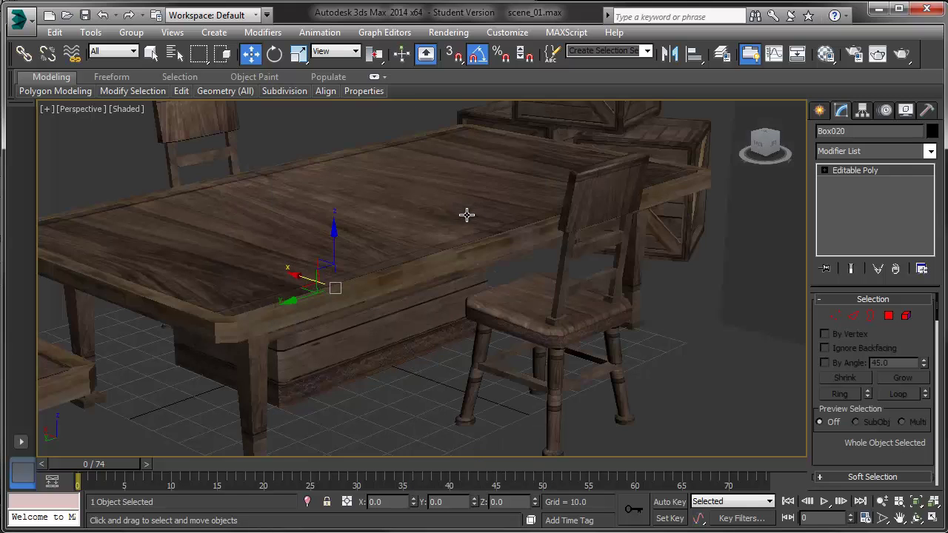
scroll(453, 248, down, 2)
alt+middle_drag(453, 248, 434, 245)
scroll(434, 246, up, 3)
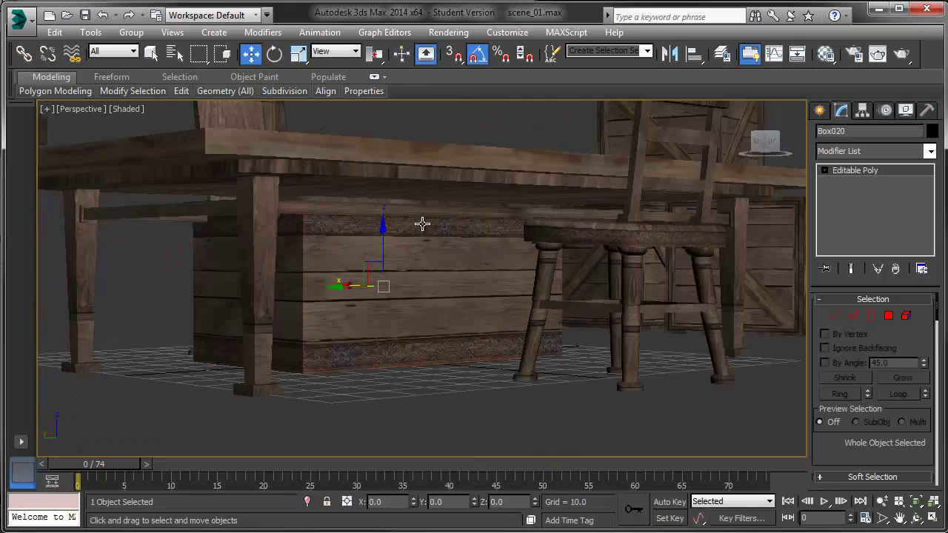
alt+middle_drag(381, 213, 358, 209)
Move the box out from under the table to the open floor beside the chair and deselect it.
click(335, 210)
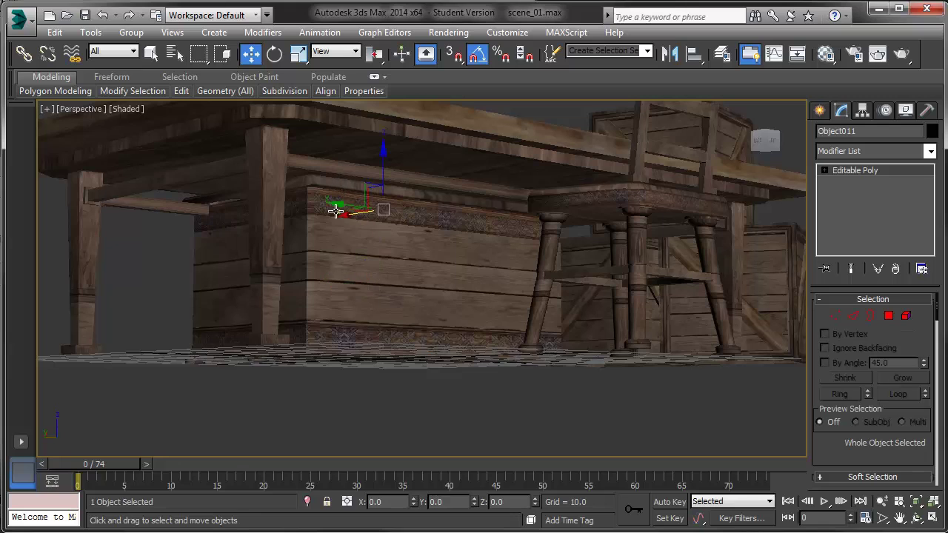
ctrl+click(334, 222)
scroll(323, 231, down, 3)
alt+middle_drag(343, 248, 342, 277)
drag(356, 214, 584, 366)
scroll(583, 366, down, 3)
middle_drag(575, 363, 253, 338)
click(404, 286)
scroll(297, 346, down, 2)
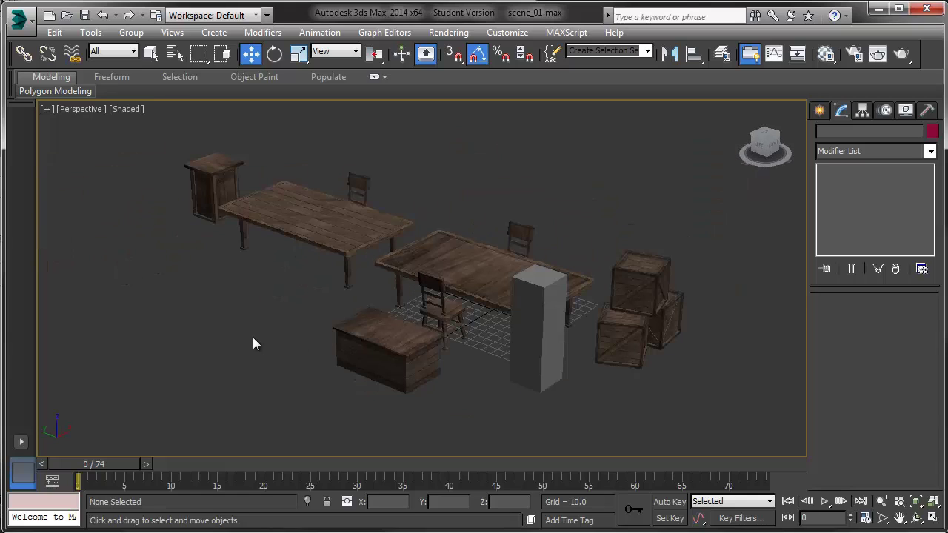